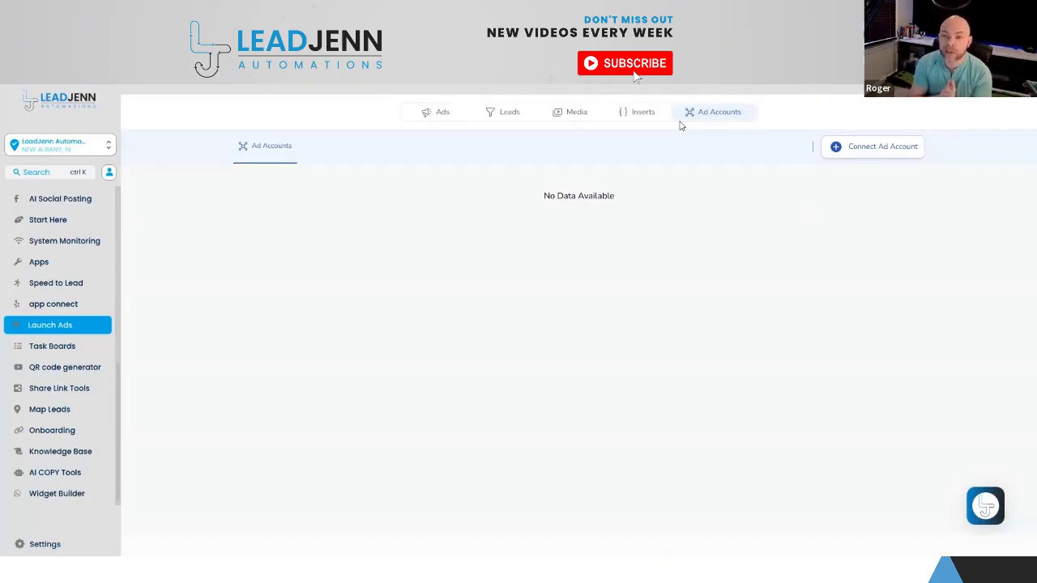
View the available ad account connection options and the Meta Business Suite page.
click(881, 150)
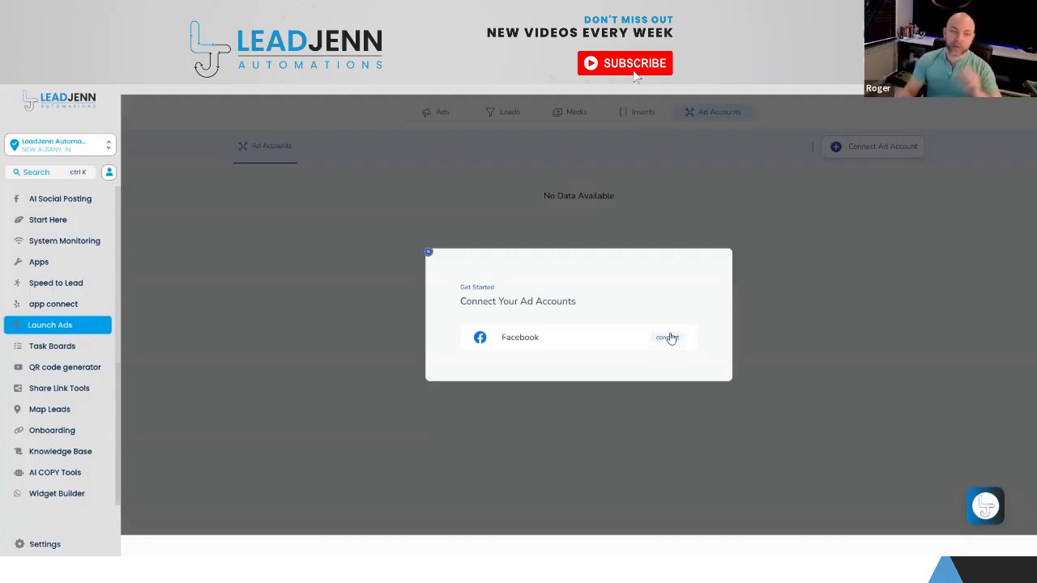
click(429, 255)
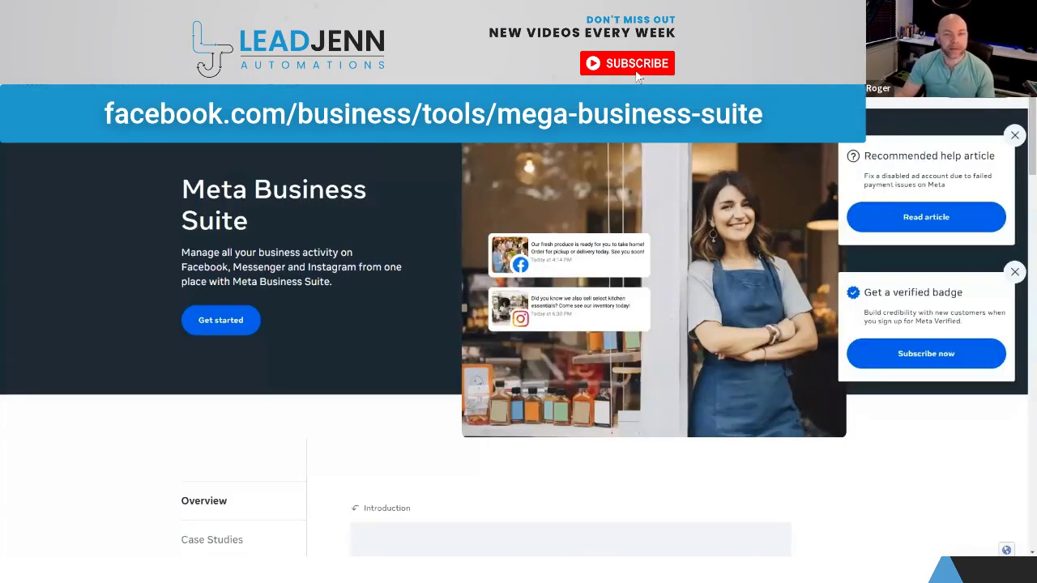
click(1015, 135)
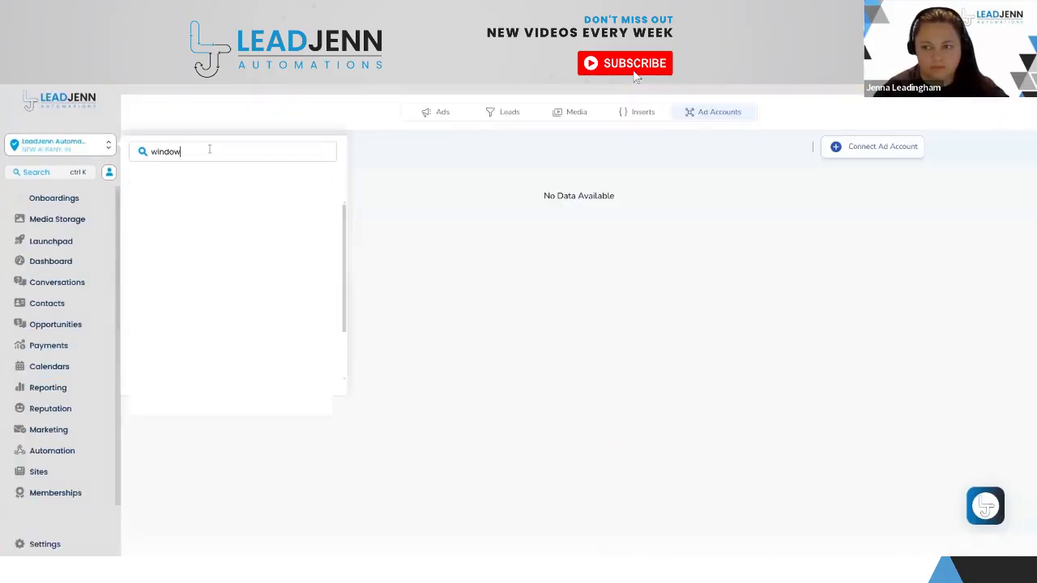
Search the account list for "window decor".
text(d)
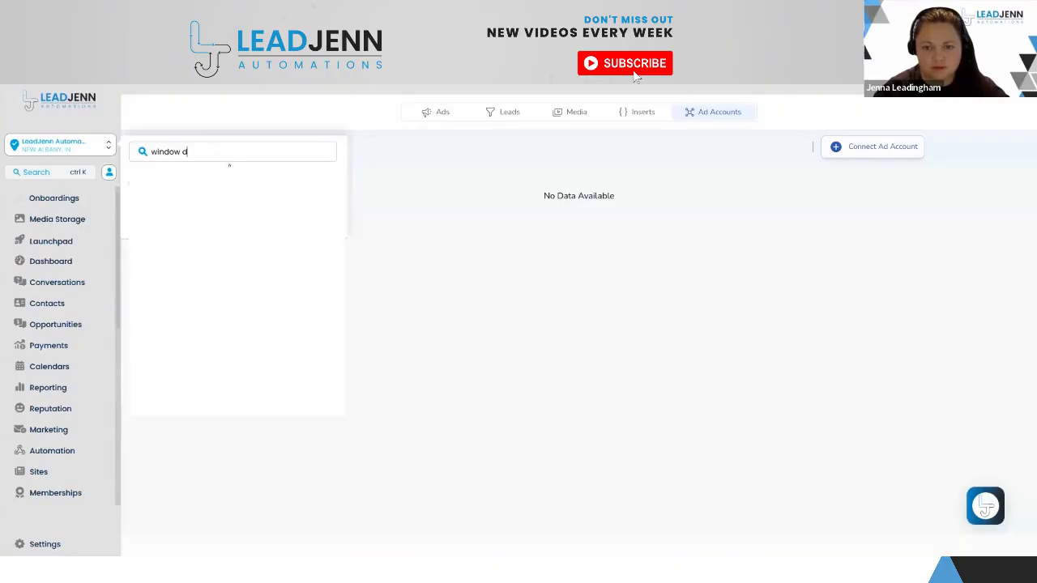
key(BackSpace)
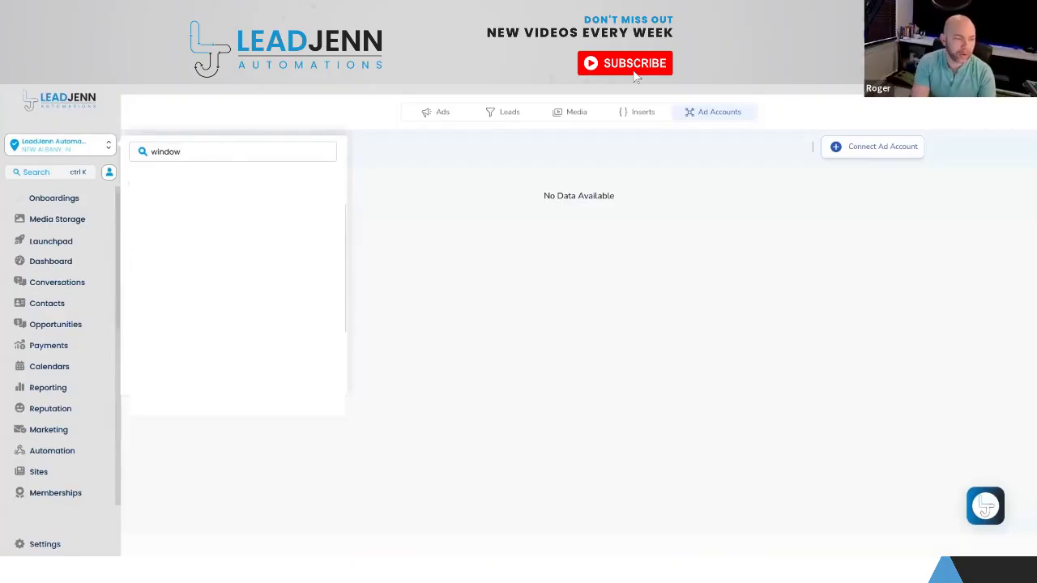
text(decor)
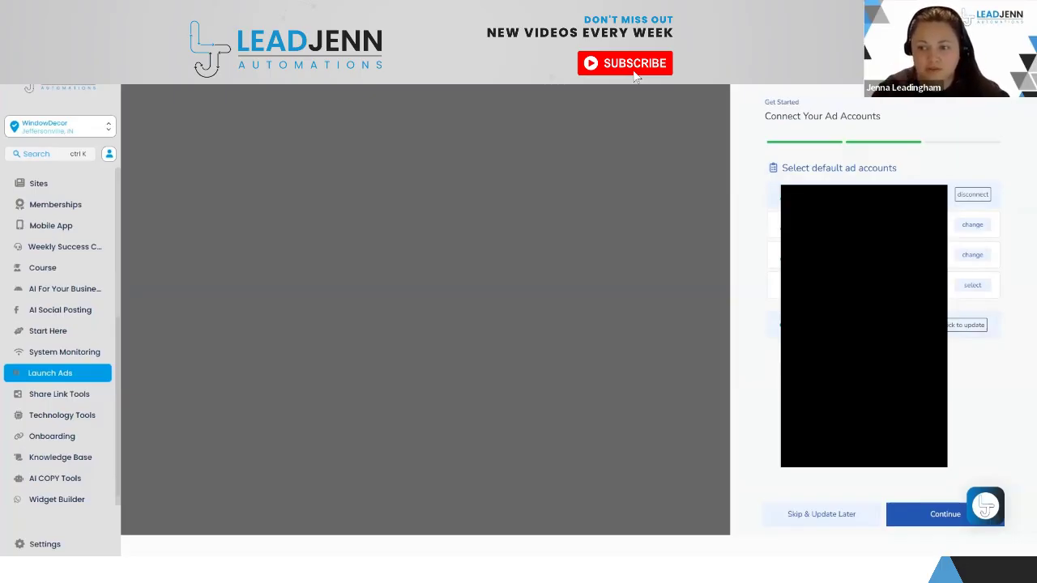
Accept the default ad accounts and set the business niche to Window Treatments.
click(930, 513)
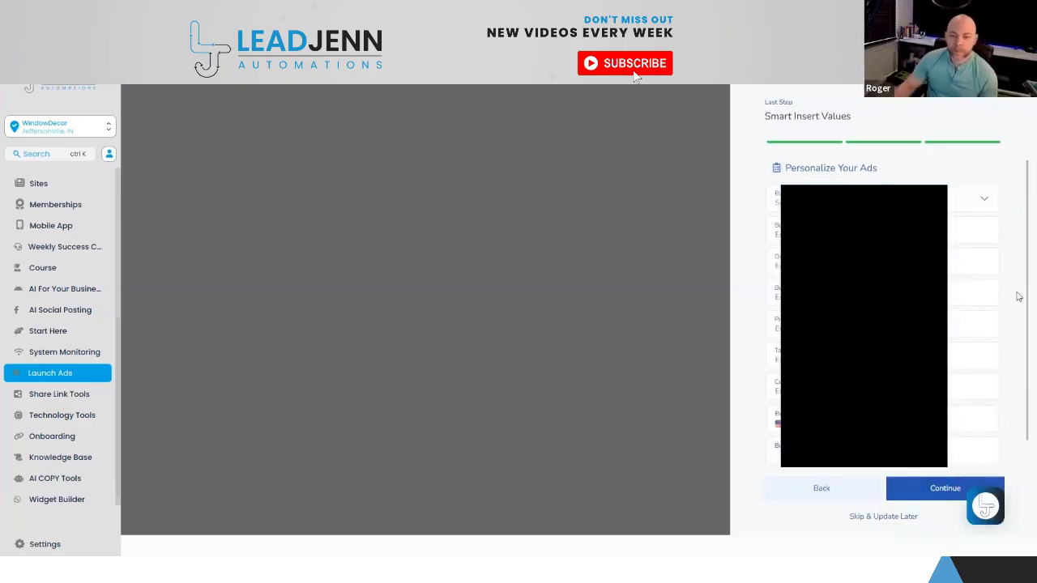
scroll(1004, 288, down, 1)
scroll(994, 282, up, 1)
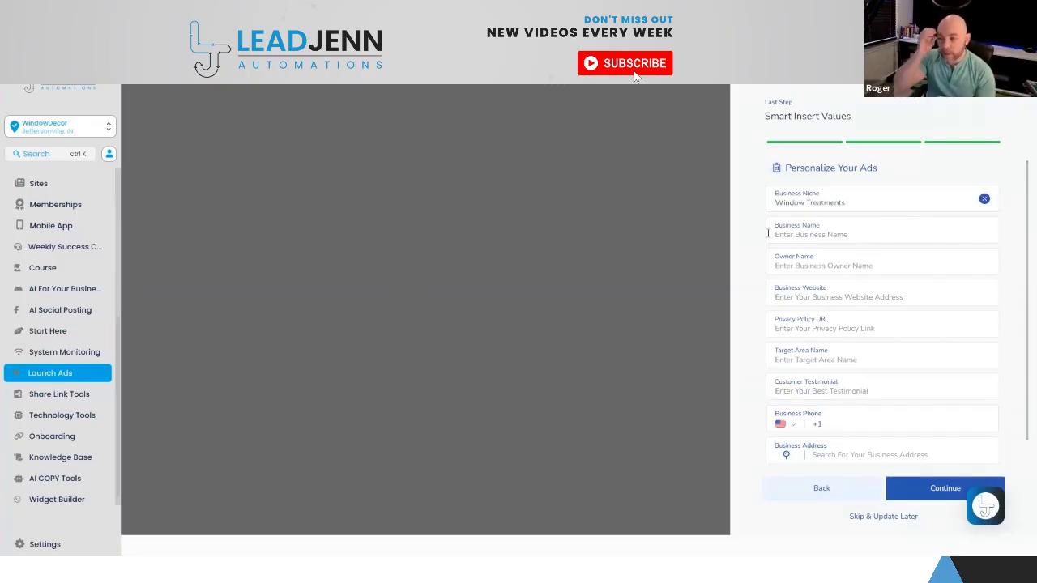
Fill in WindowDecor as the business name, the owner's name, and windowdecor.com as the business website.
click(840, 234)
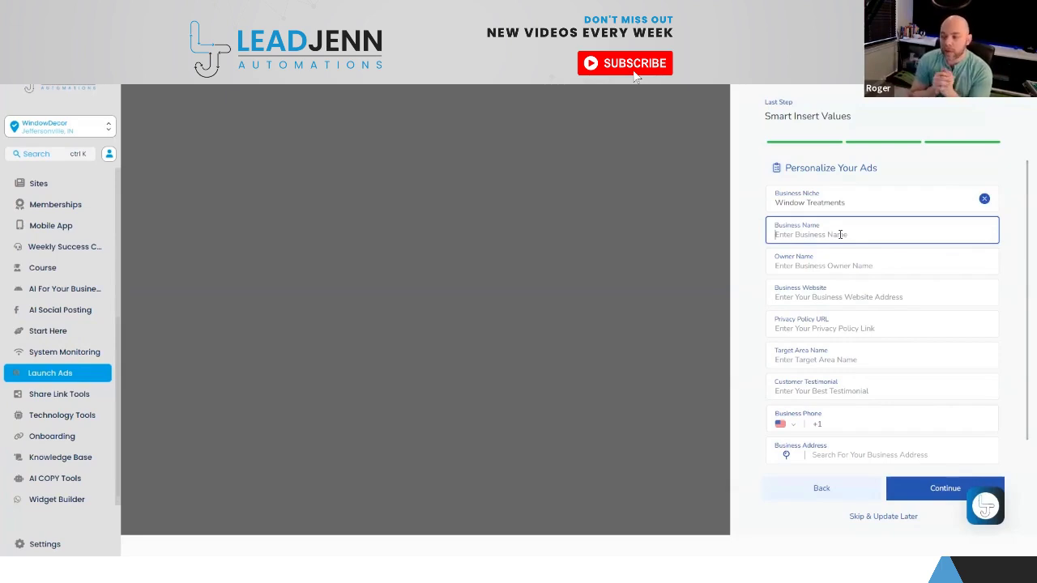
text(WindowDecor)
key(Tab)
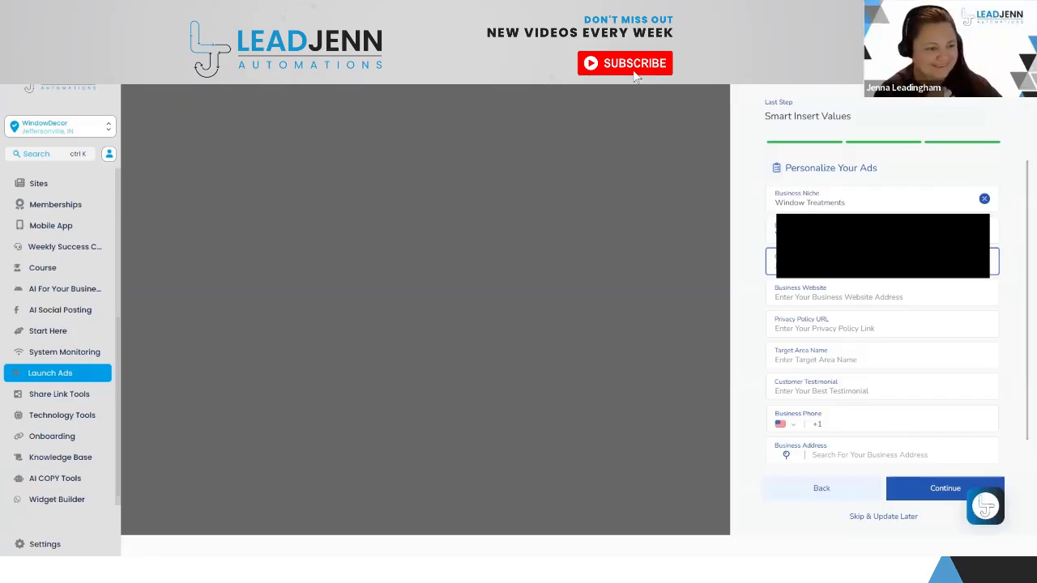
key(Tab)
text(ndowdecor.com)
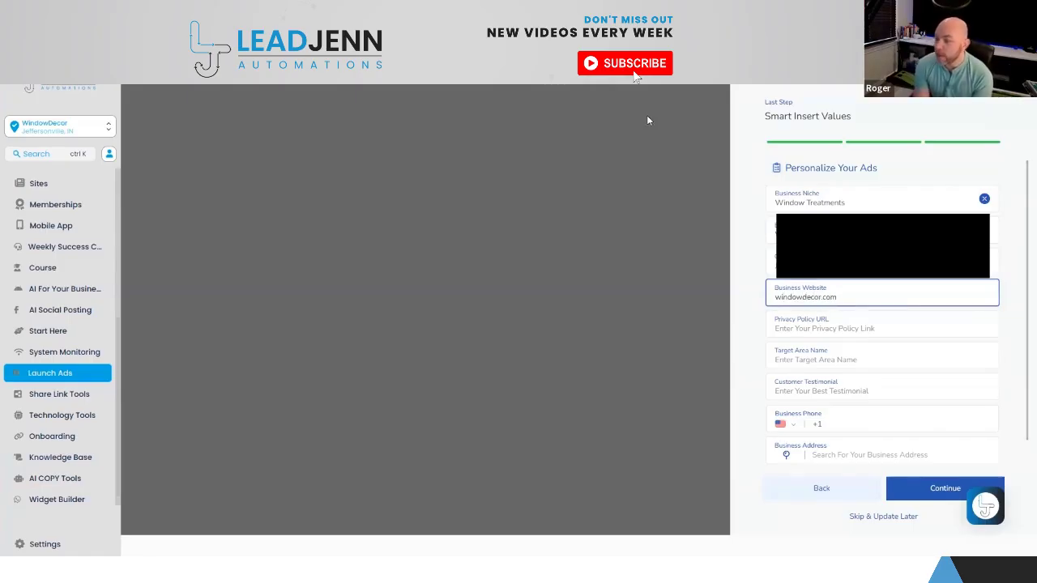
Set the privacy policy URL to windowdecor.com/privacy-policy, reusing the business website address.
key(ctrl+a)
key(ctrl+c)
click(808, 329)
key(ctrl+v)
text(/privacy)
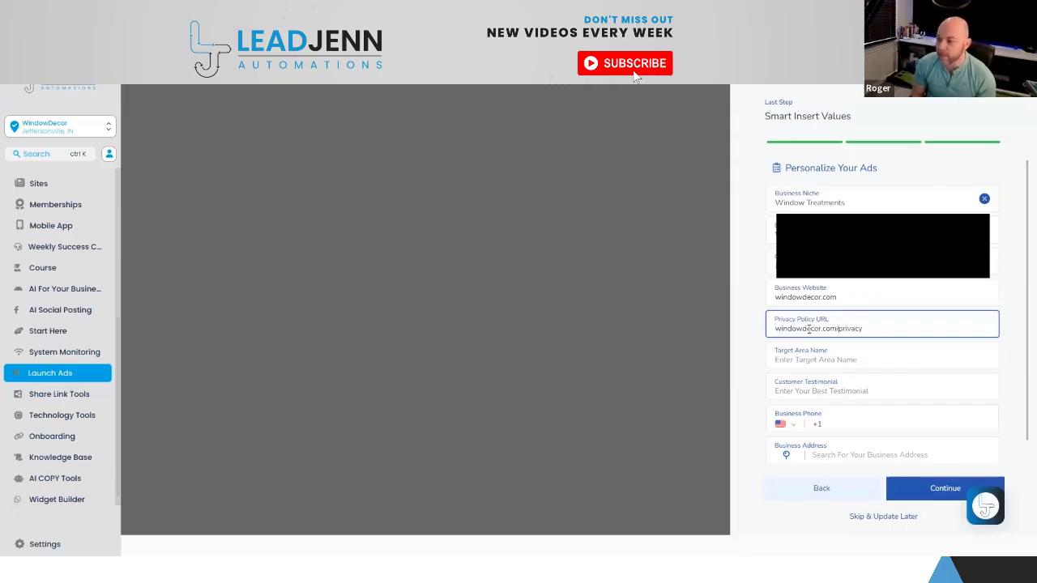
text(-p)
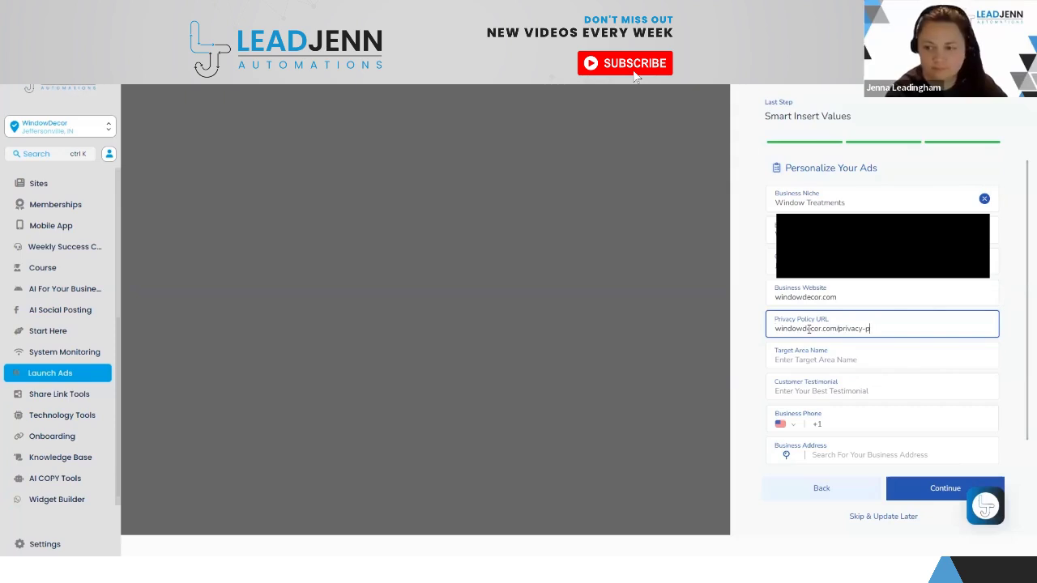
text(olicy)
key(Tab)
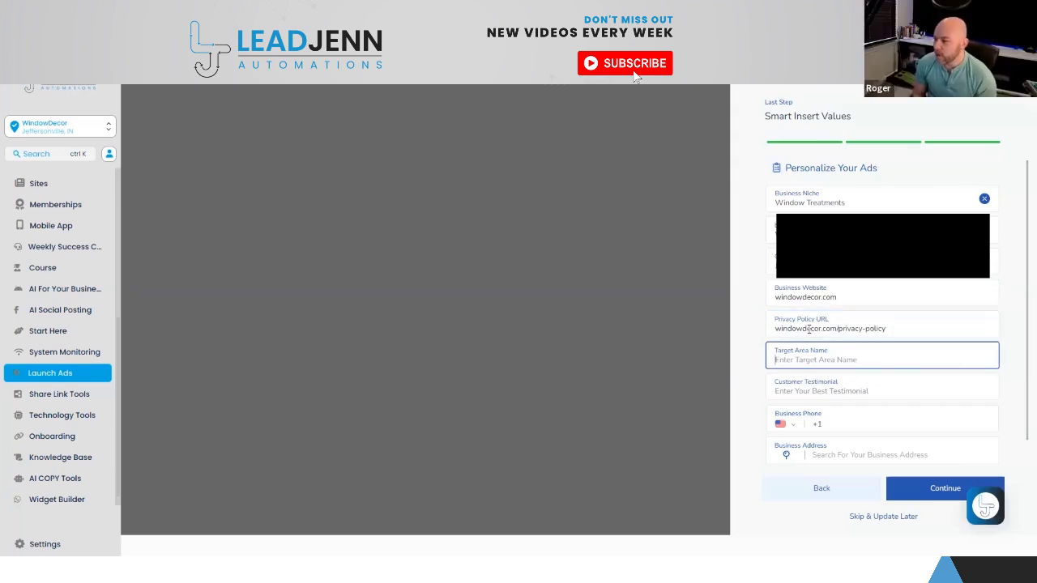
Set the target area name to Louisville, KY.
text(Loui)
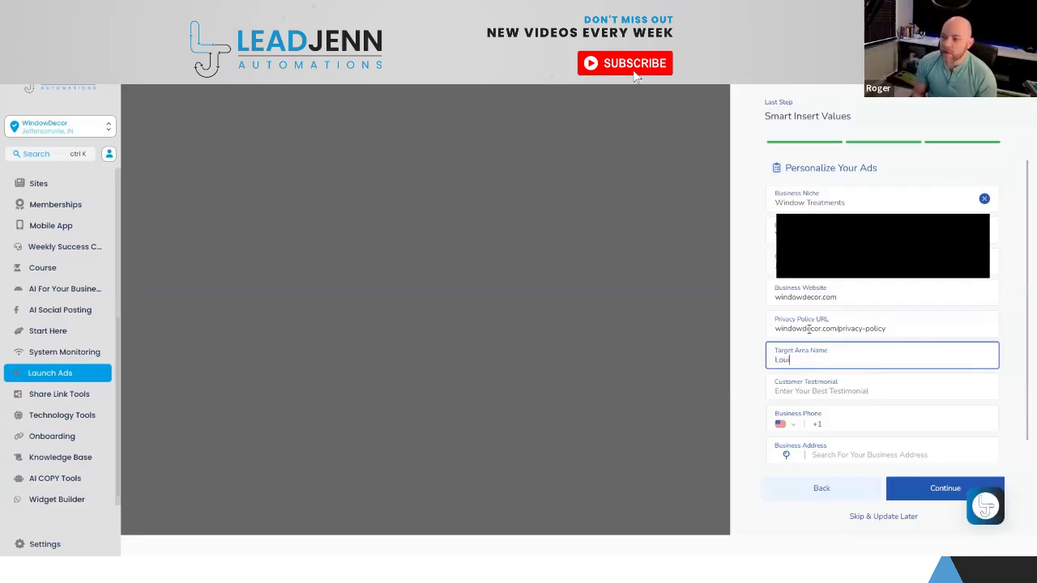
text(sville, KY)
key(Tab)
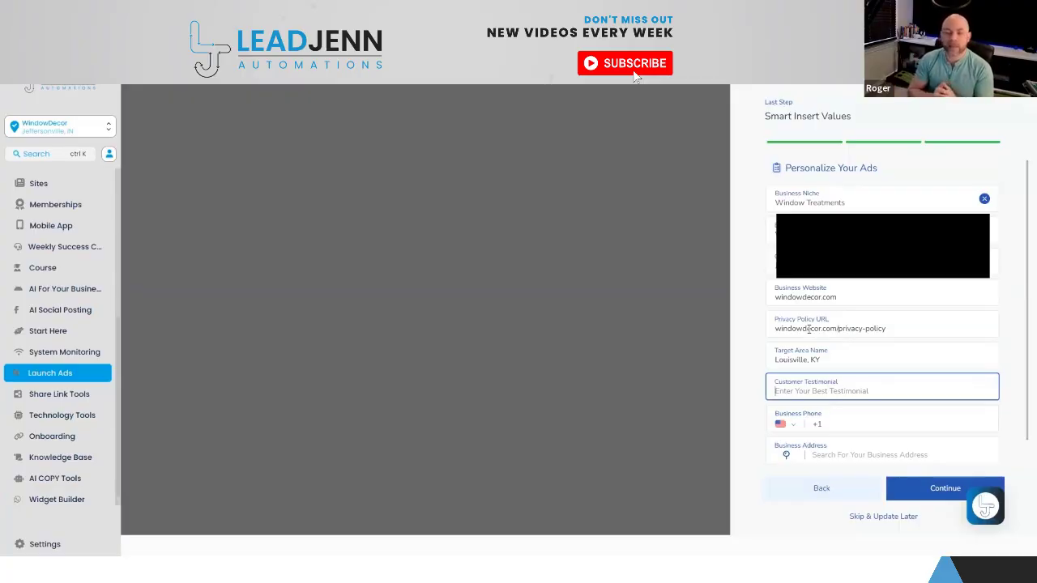
Enter the business phone number and business address, leave the testimonial empty, and submit the ad personalization form.
click(876, 426)
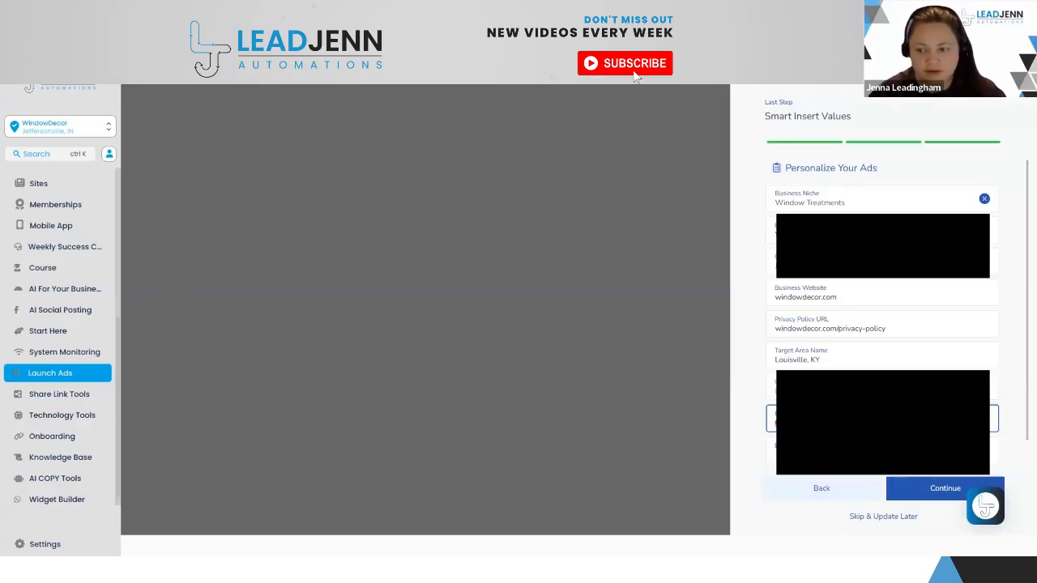
key(Tab)
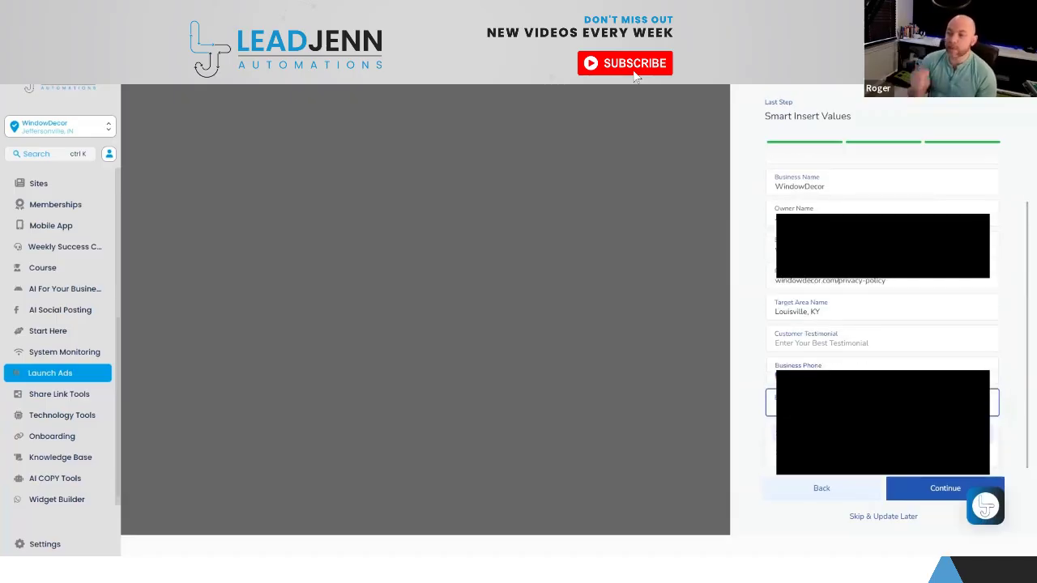
click(938, 496)
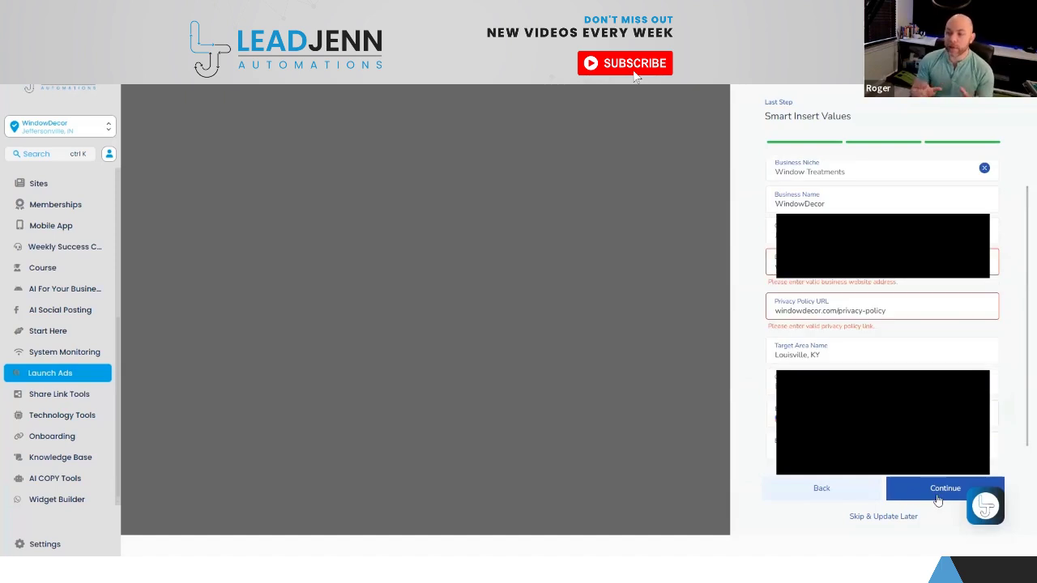
click(883, 266)
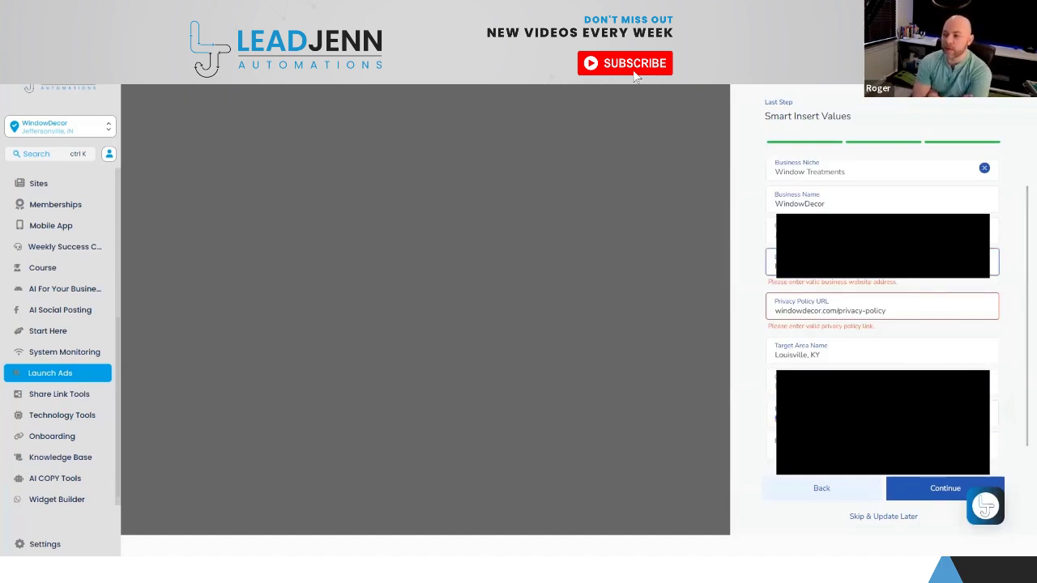
text(//)
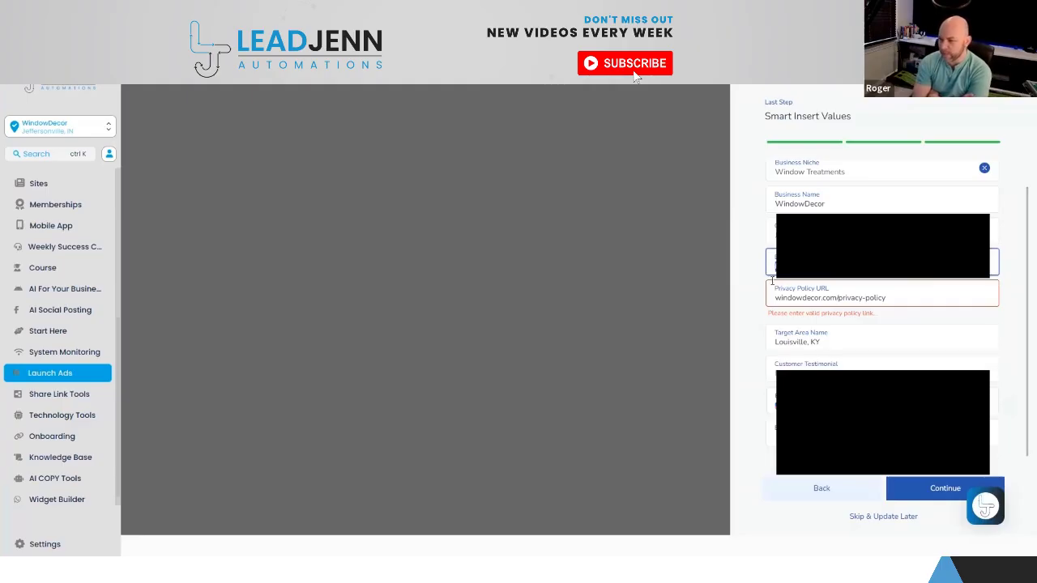
click(818, 308)
text(https://)
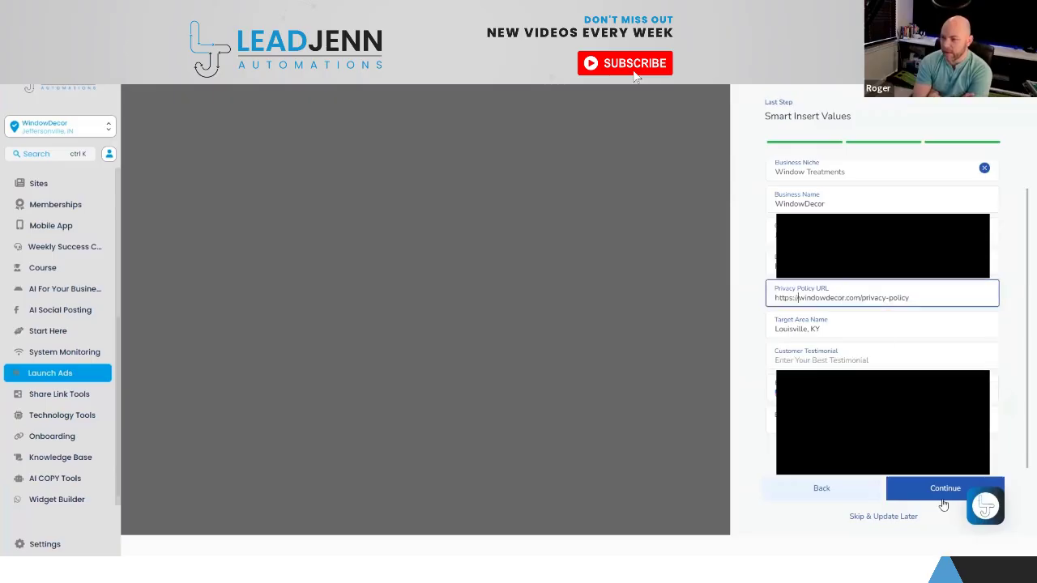
click(934, 491)
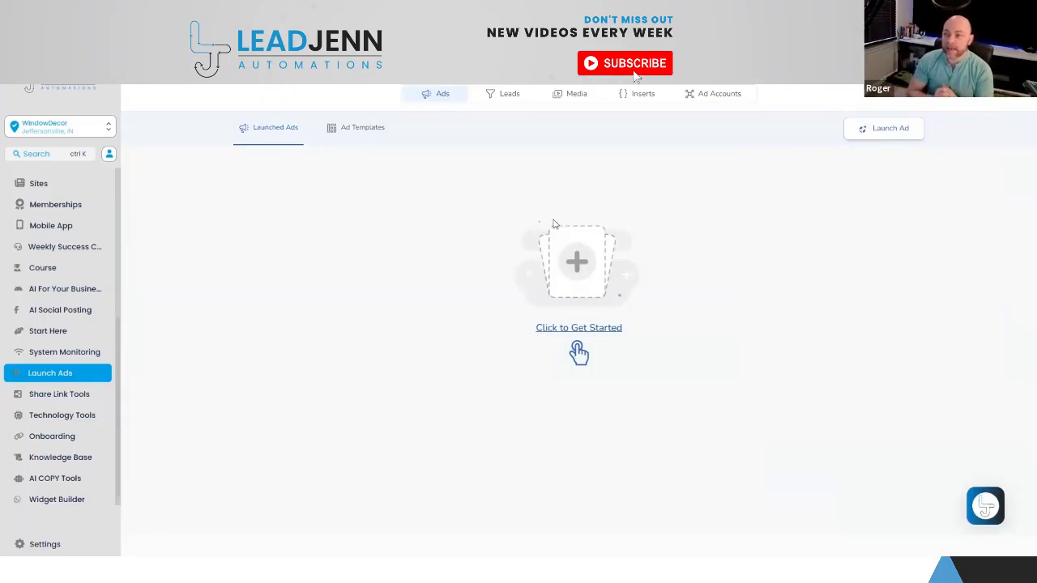
Go to the Window Treatment ad templates and start creating a new ad.
click(597, 229)
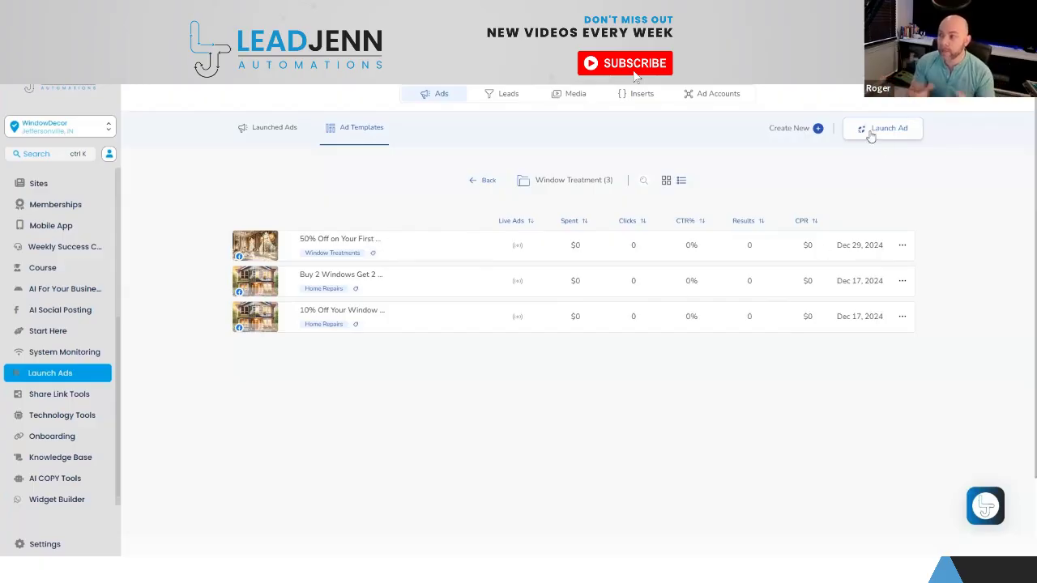
click(818, 130)
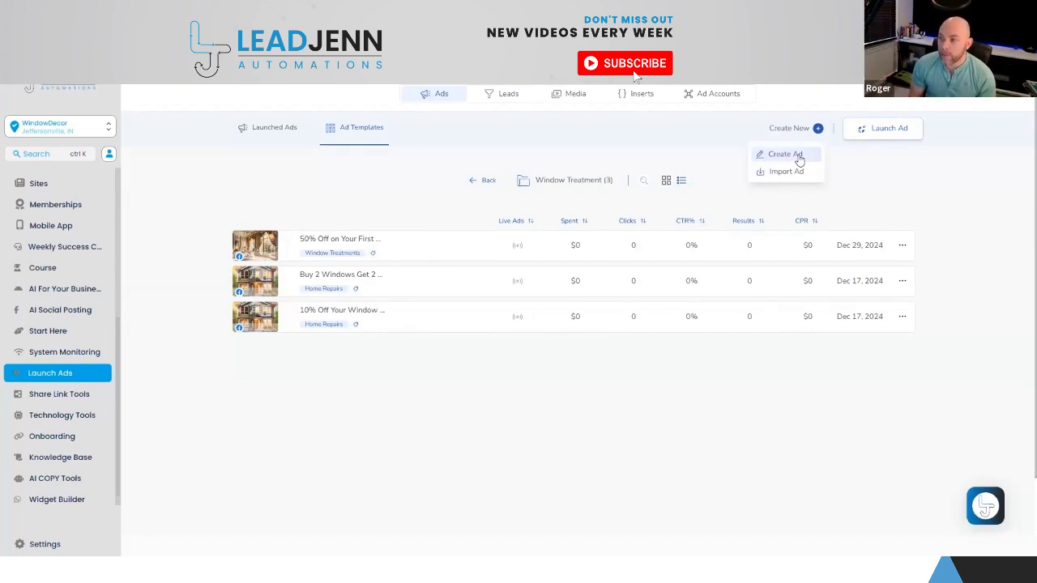
click(785, 155)
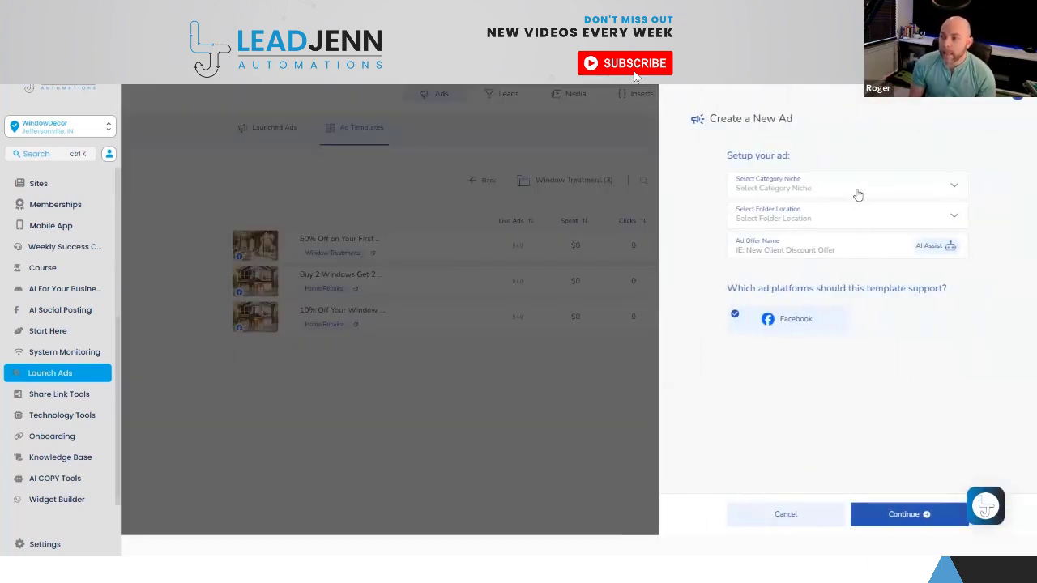
Set the ad's category niche to Window Treatments and insert the AI-suggested offer name "Free Consultation & Custom Design!".
click(858, 195)
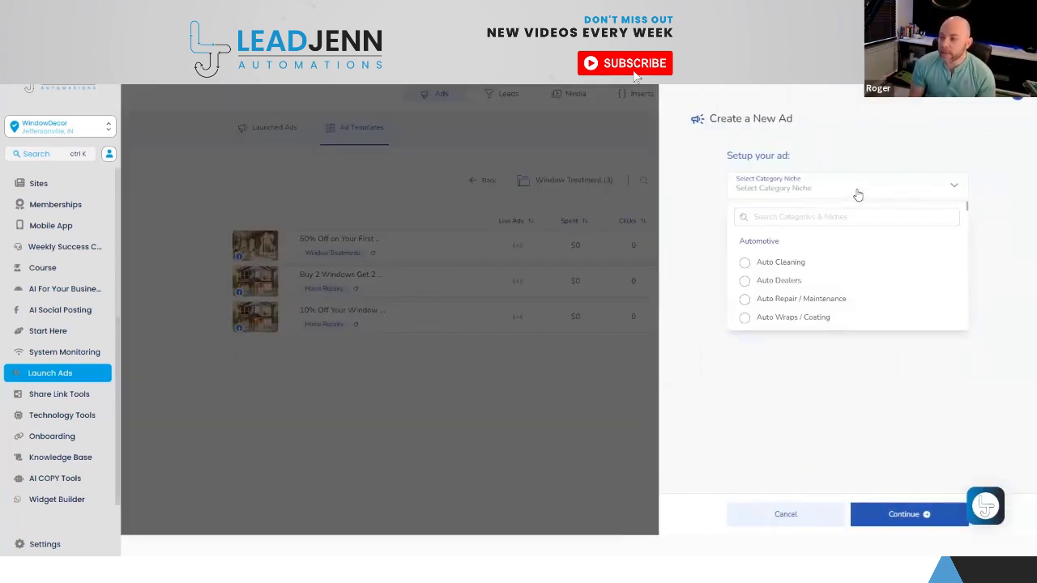
click(853, 213)
text(wind)
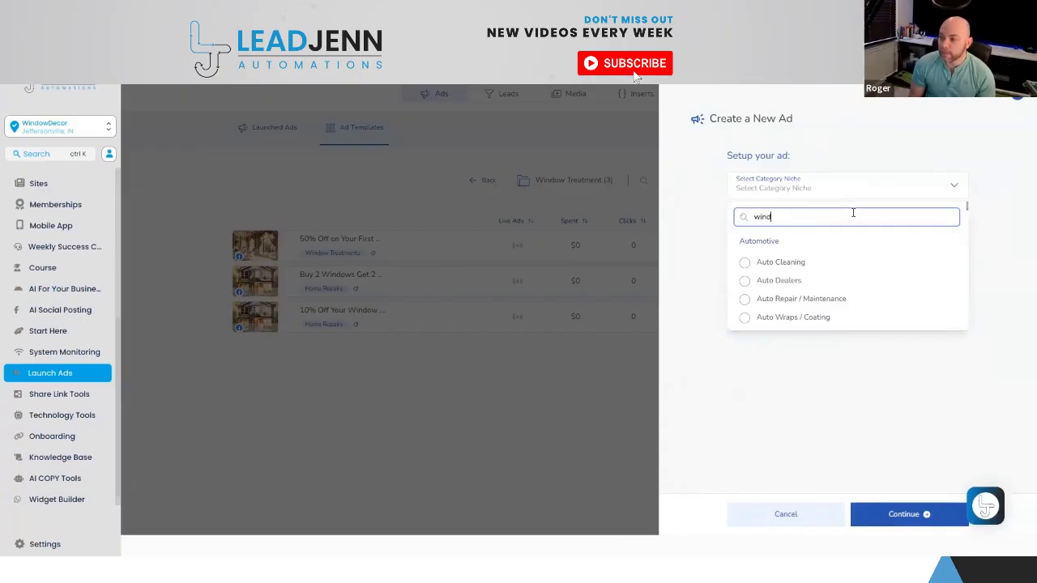
click(844, 280)
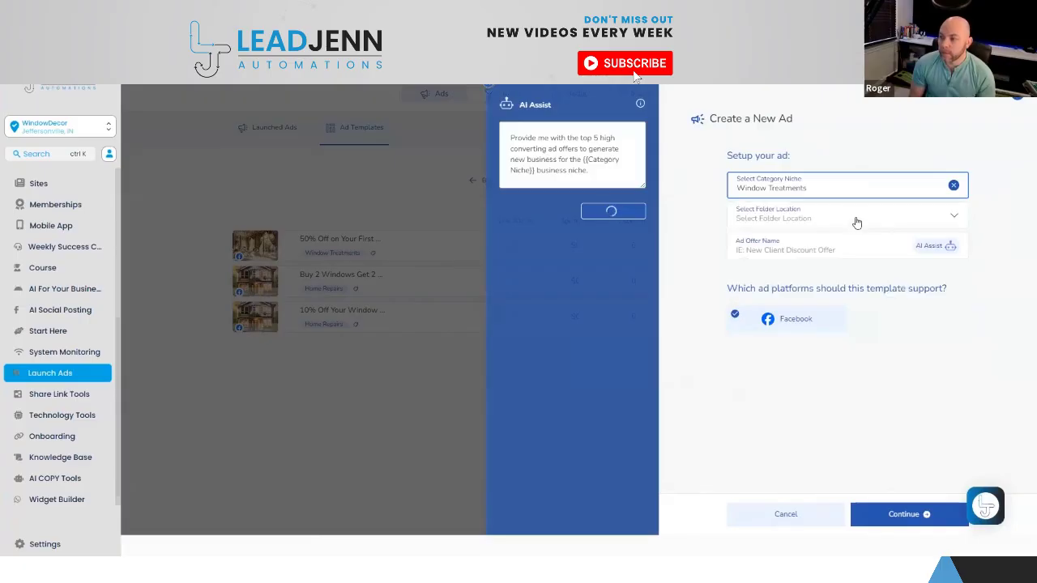
click(857, 222)
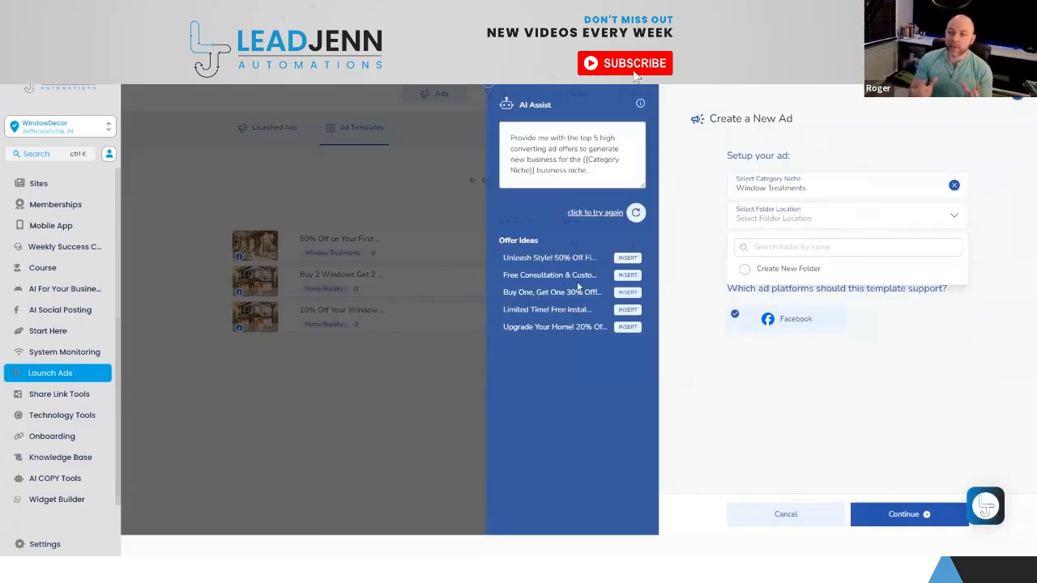
click(625, 277)
Choose to create a new folder as the ad's folder location.
click(815, 219)
click(806, 246)
text(w)
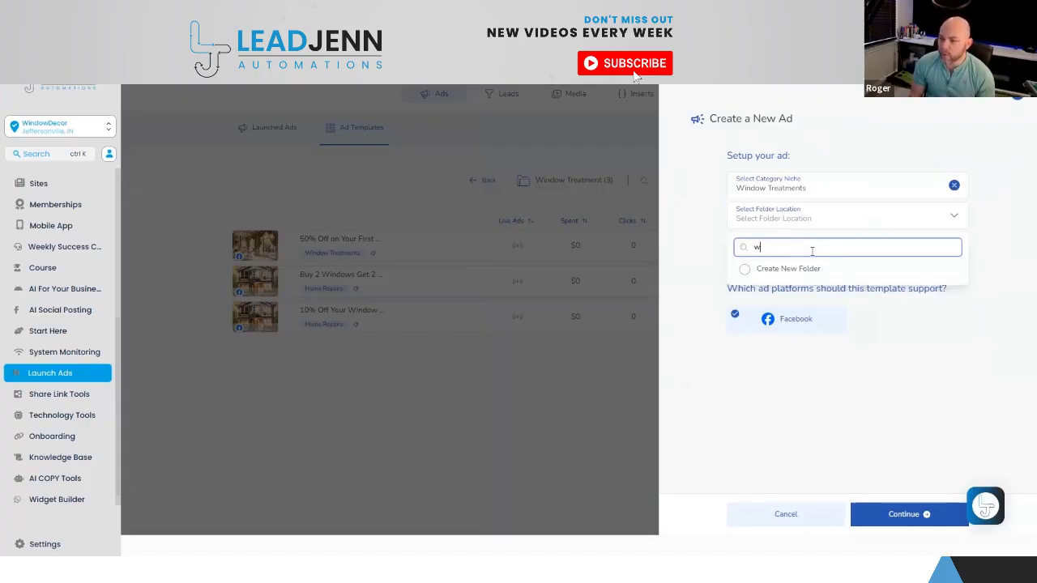
key(BackSpace)
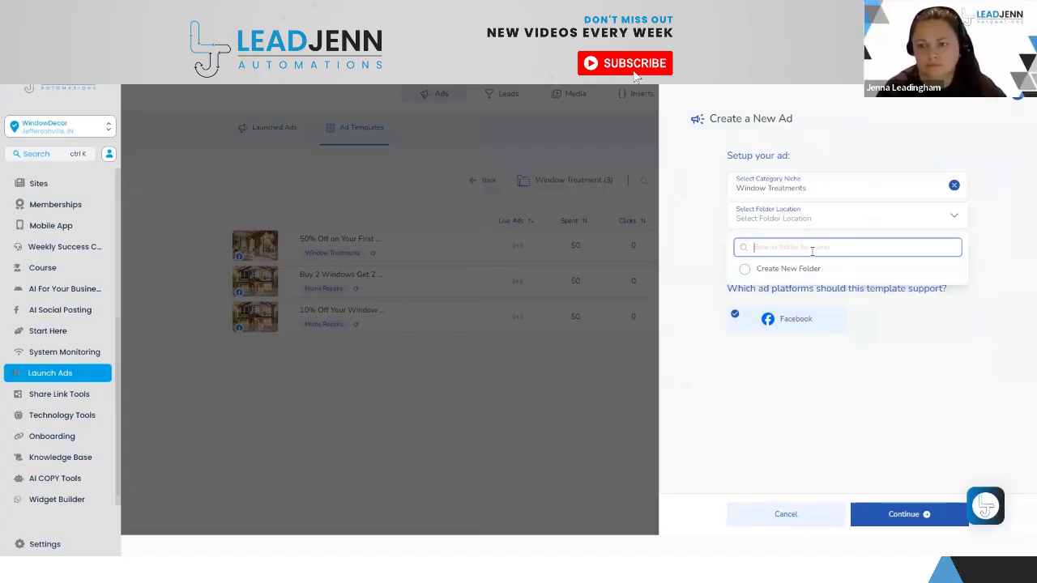
click(806, 269)
Name the new folder My Ads and continue with the ad setup.
text(W)
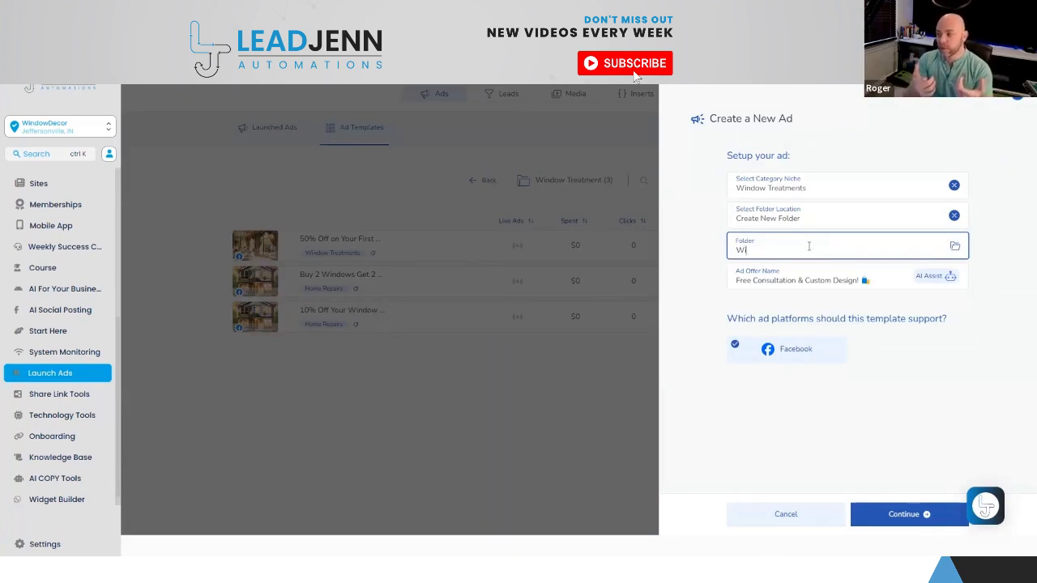
text(indwo)
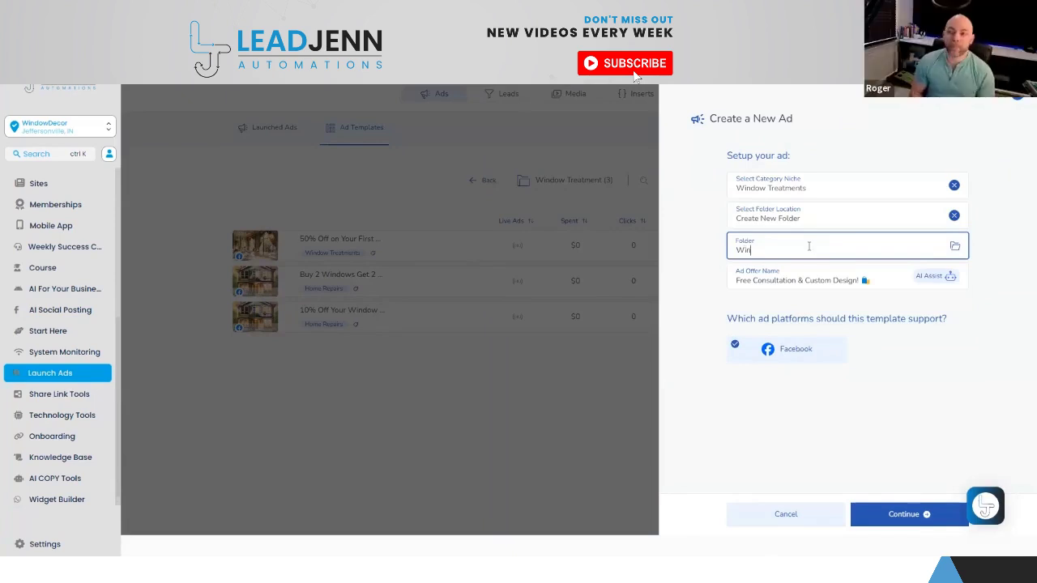
key(BackSpace)
key(BackSpace)
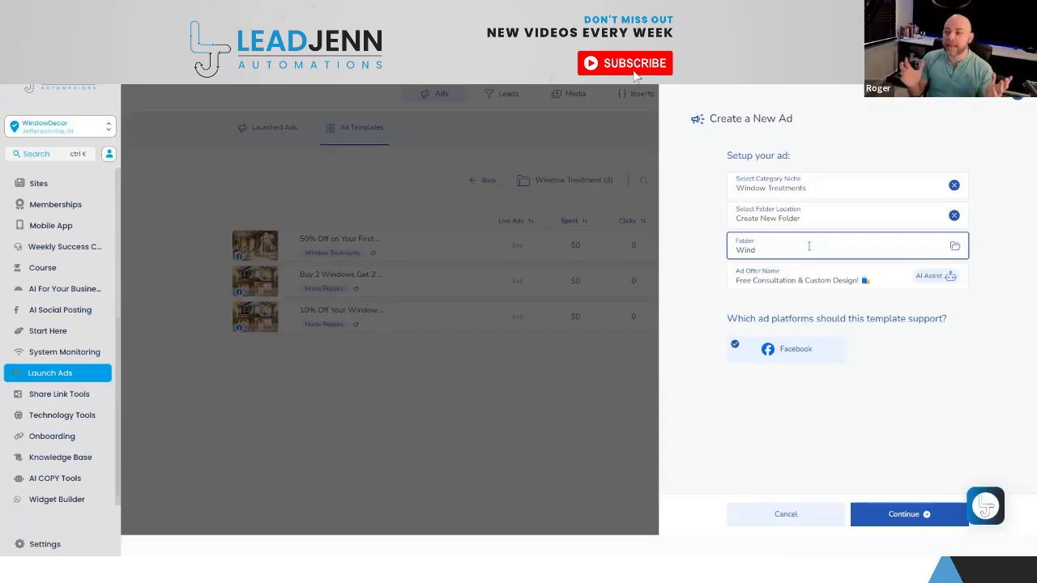
key(BackSpace)
key(BackSpace)
key(BackSpace)
key(BackSpace)
text(My Ads)
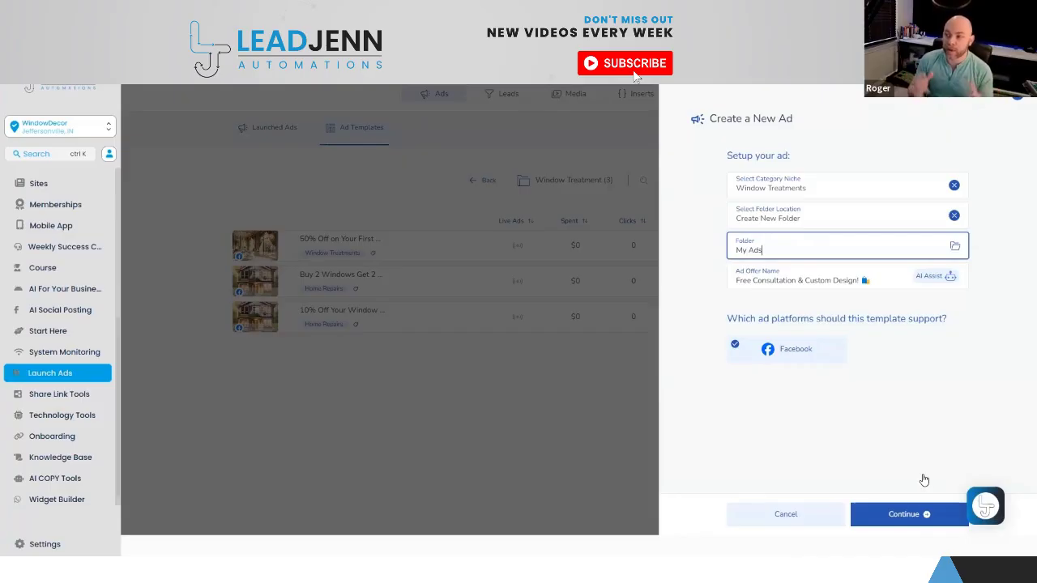
click(904, 516)
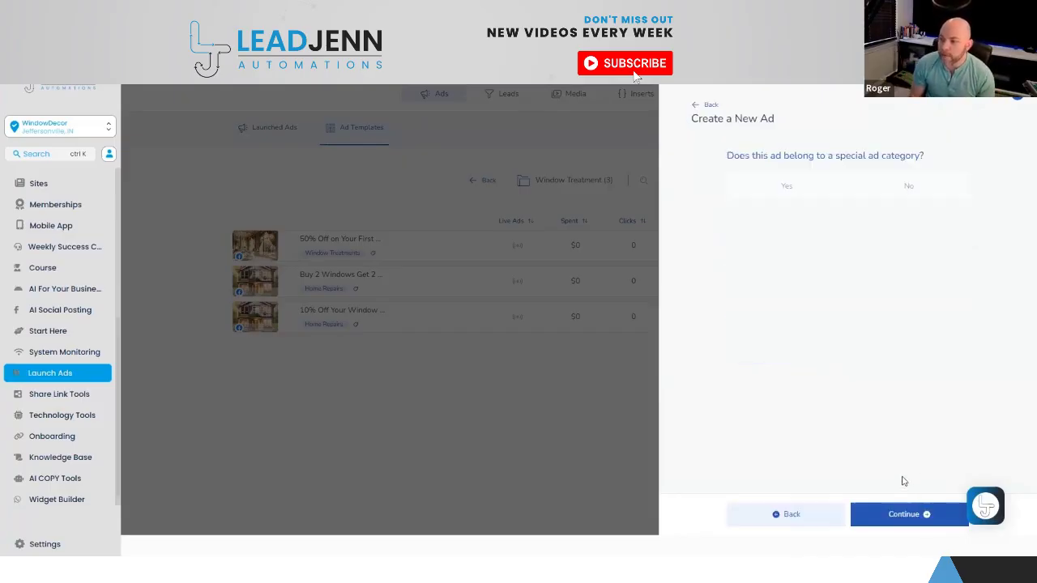
Mark the ad as not belonging to a special ad category, choose the AI Writer, and continue to the ad prompts.
click(762, 199)
click(910, 195)
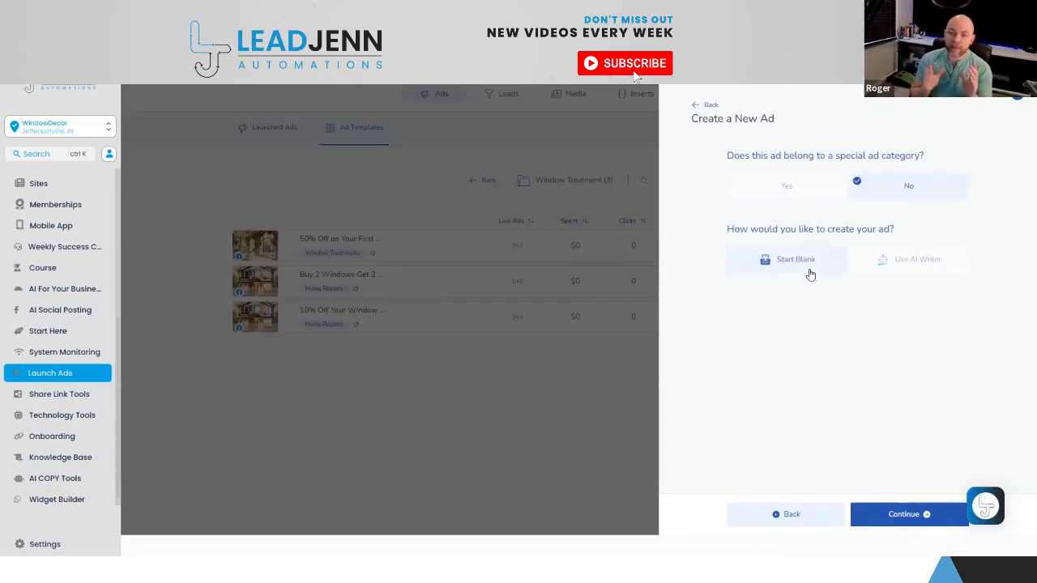
click(906, 269)
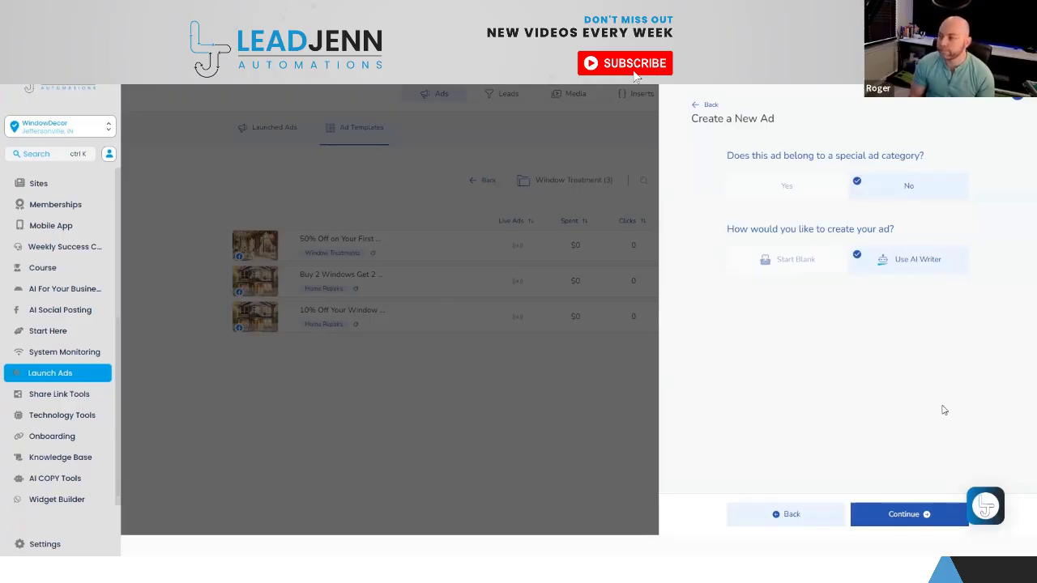
click(916, 522)
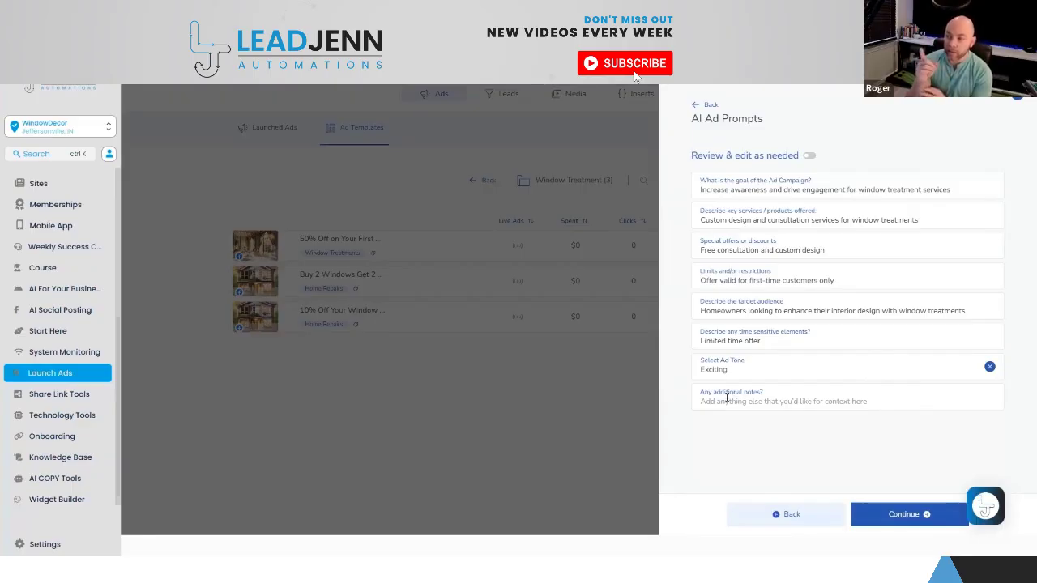
Enable editing of the AI ad prompts, set the campaign goal to "Drive leads for window treatment services", and generate the ad.
click(810, 156)
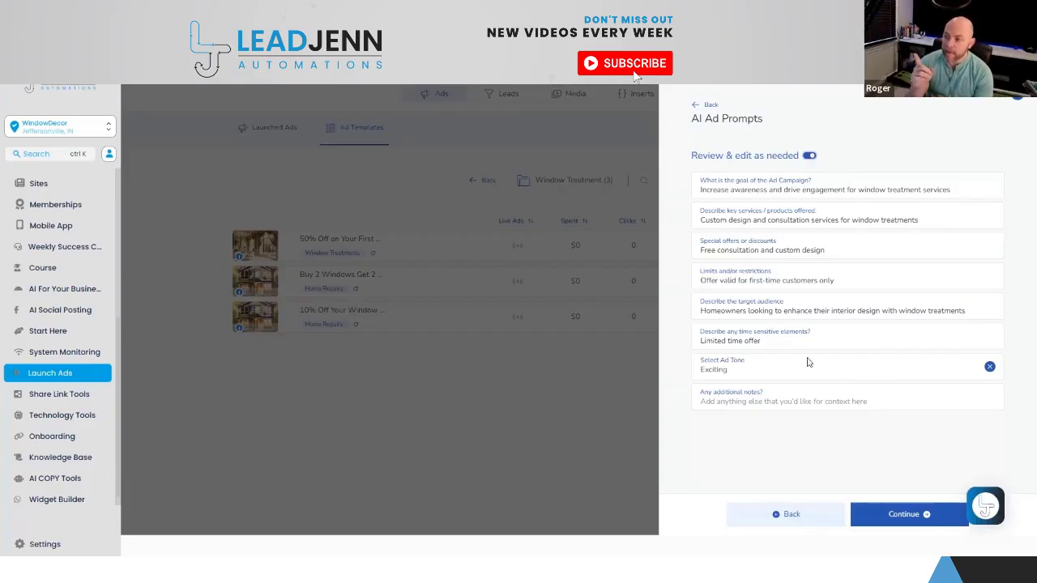
click(965, 190)
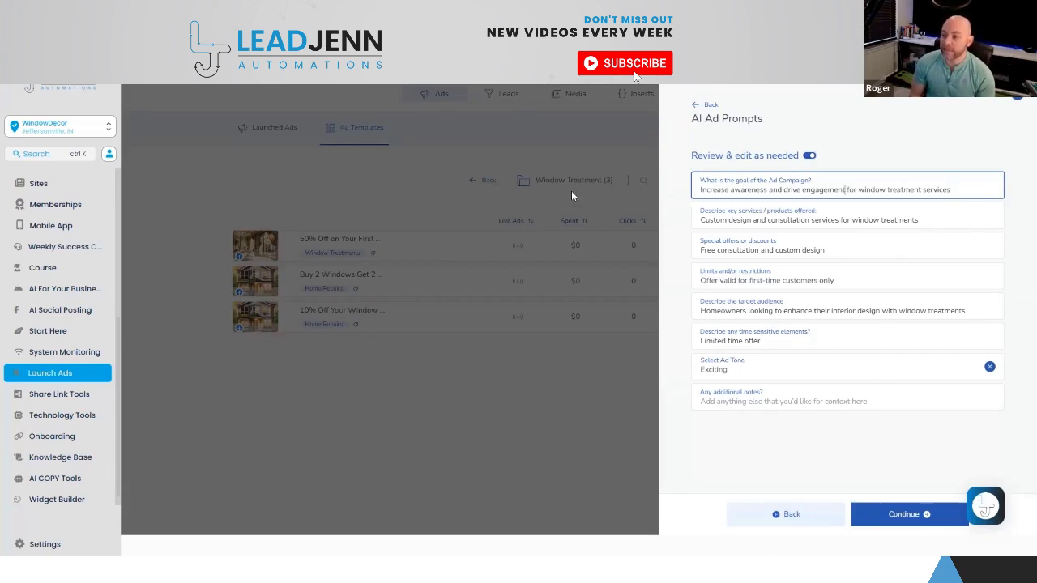
key(shift+Home)
text(Drive leads)
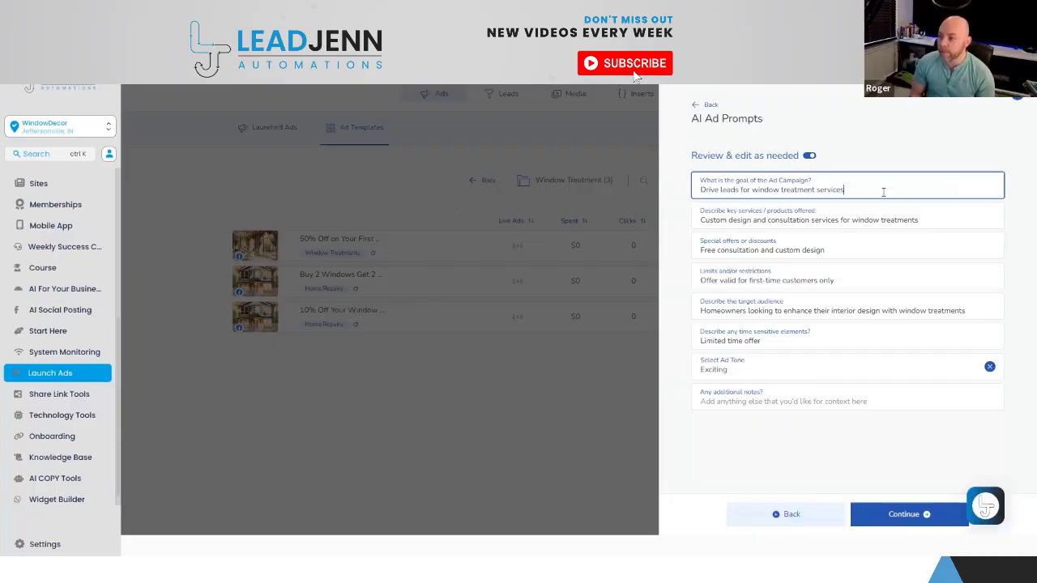
click(927, 513)
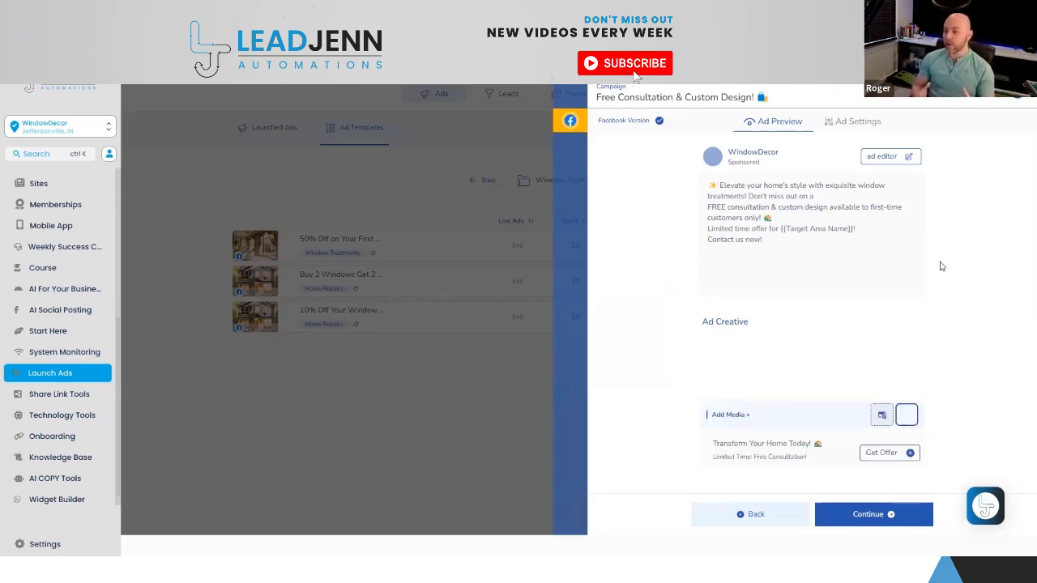
Examine the generated ad creative and its media library, keeping the selected image.
scroll(960, 301, down, 2)
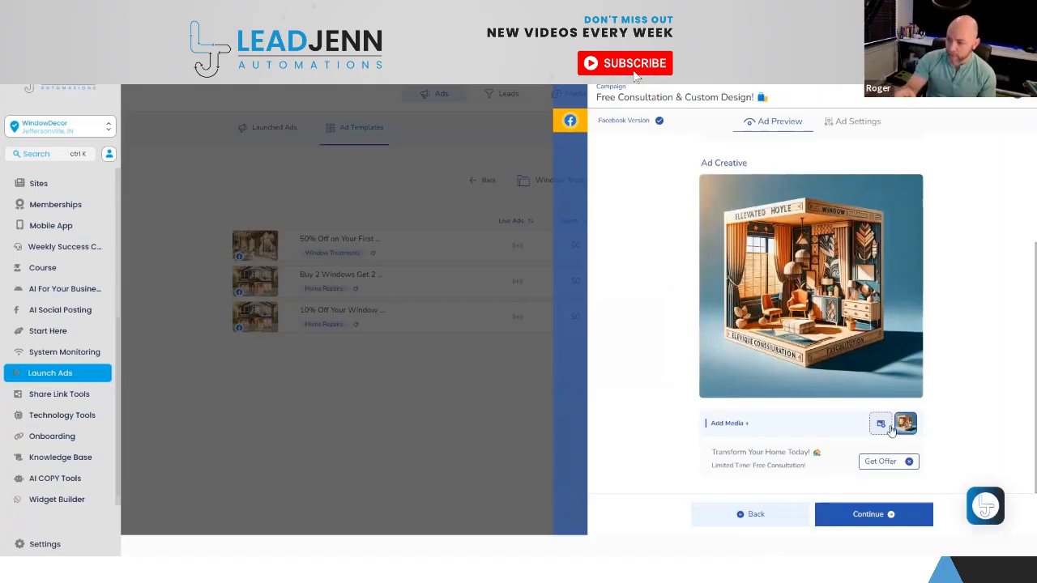
click(736, 424)
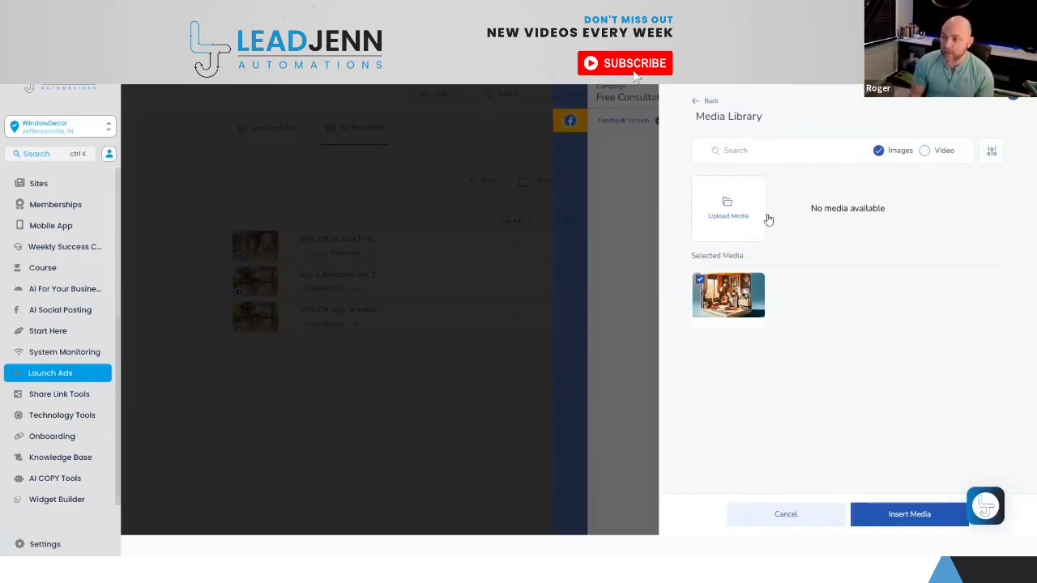
click(909, 514)
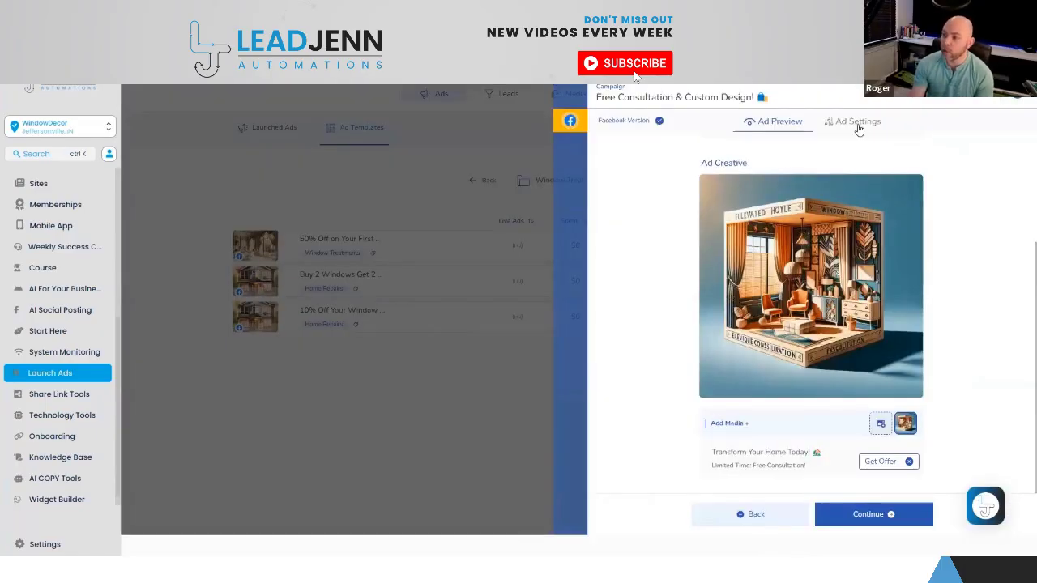
Review the ad's copy, headline, description and AI rewrite option in the Ad Copy Editor, and save without edits.
scroll(956, 174, up, 2)
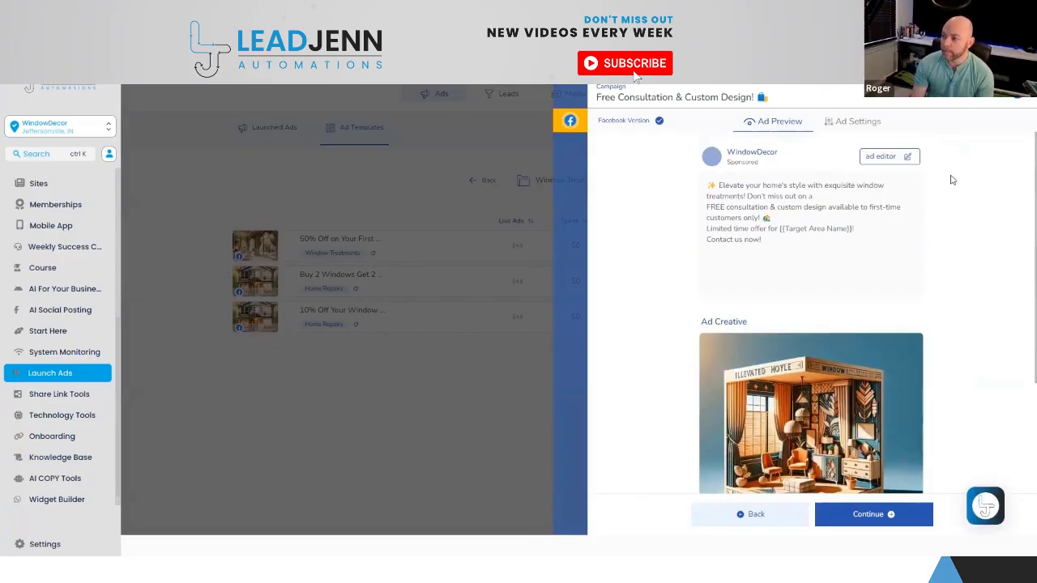
click(897, 157)
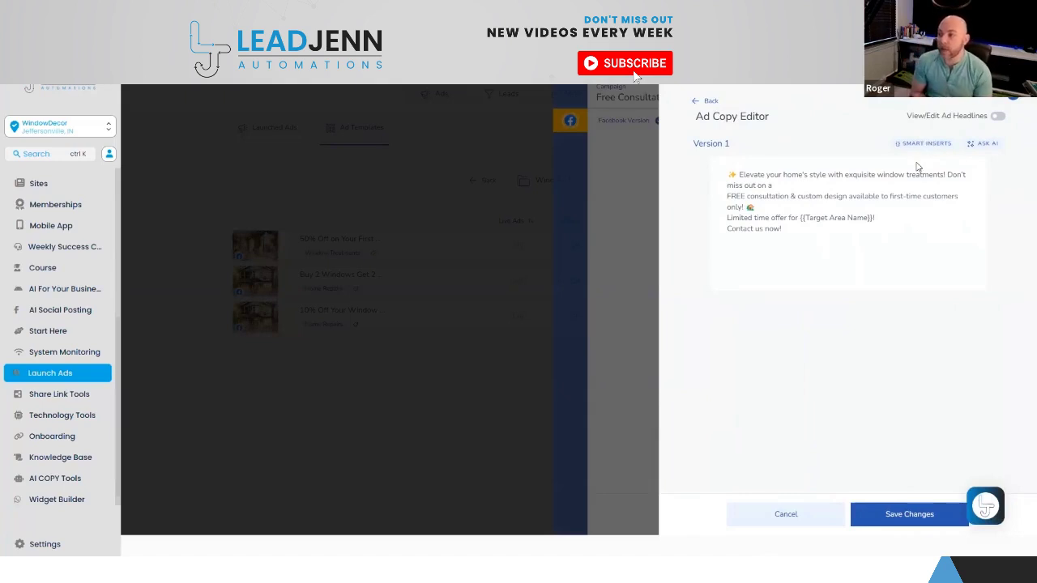
click(998, 117)
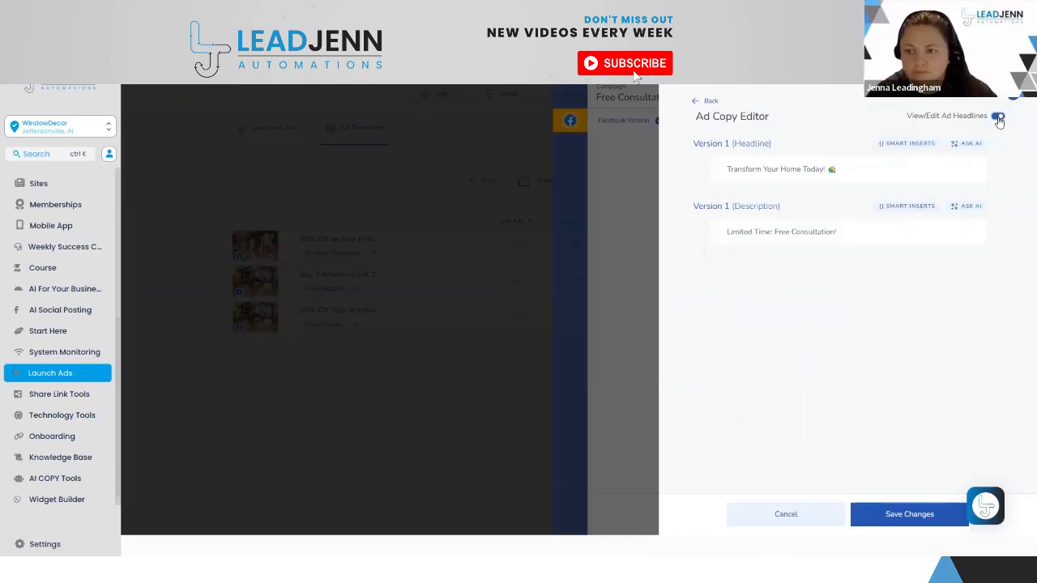
click(999, 117)
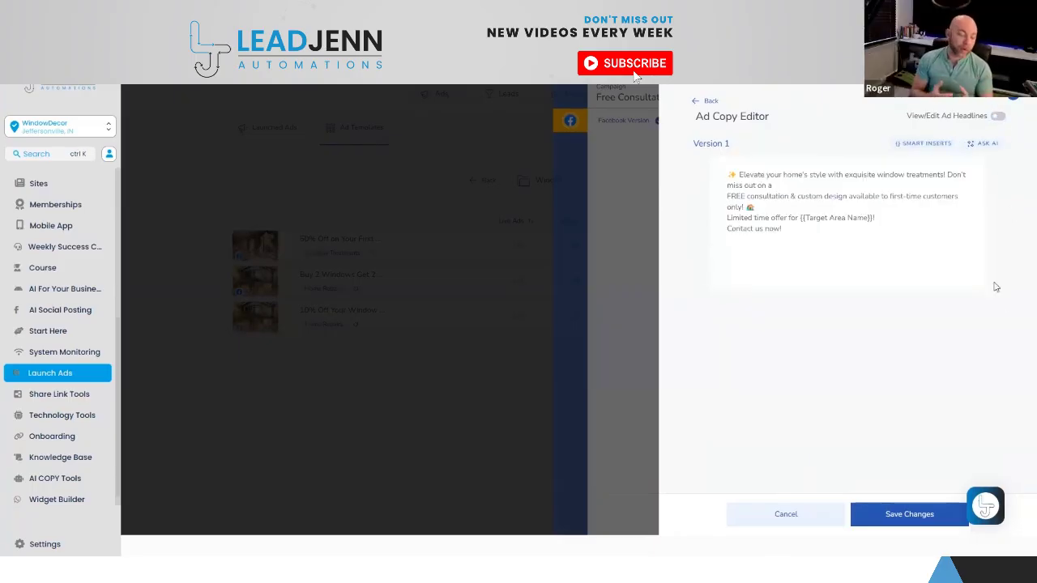
click(985, 146)
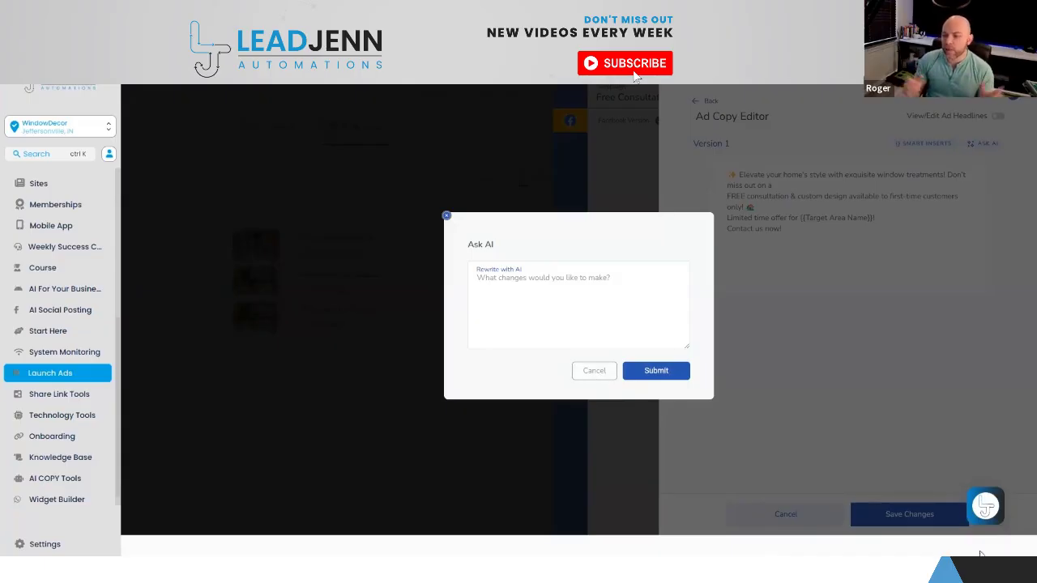
click(597, 374)
click(889, 512)
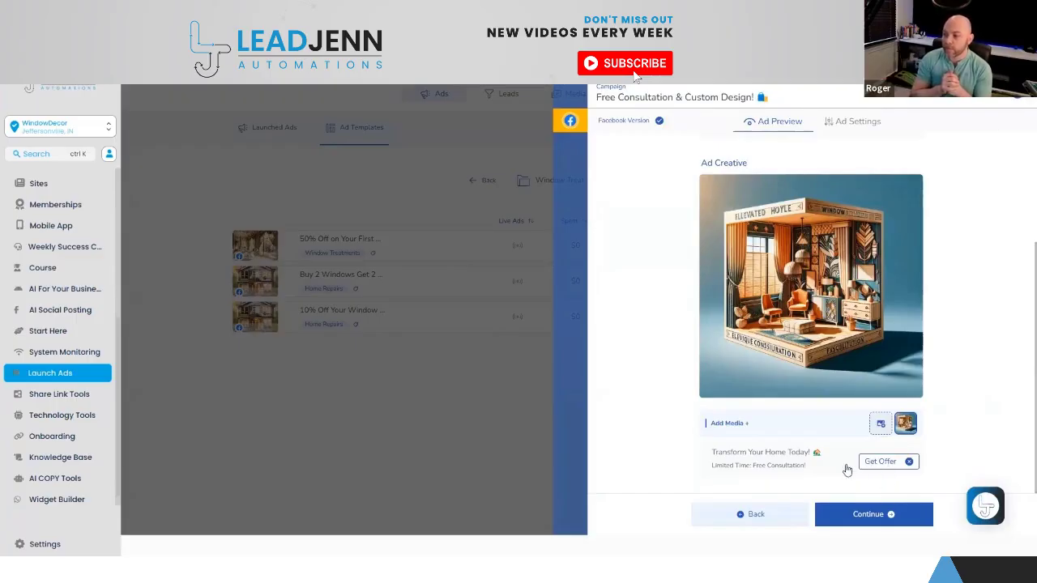
Replace the ad's call to action with Sign up and continue to the ad settings.
click(910, 463)
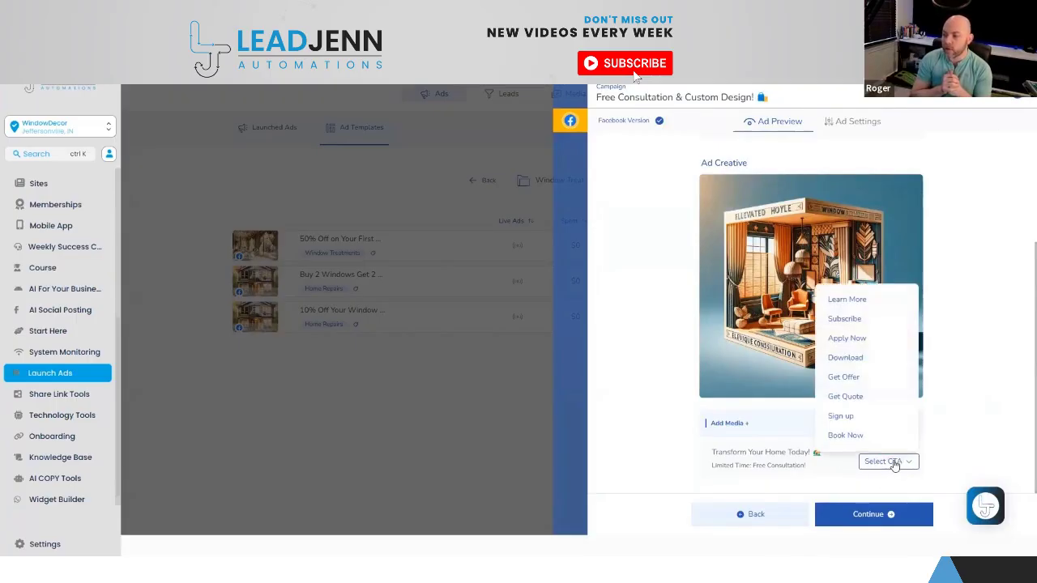
click(872, 416)
click(874, 514)
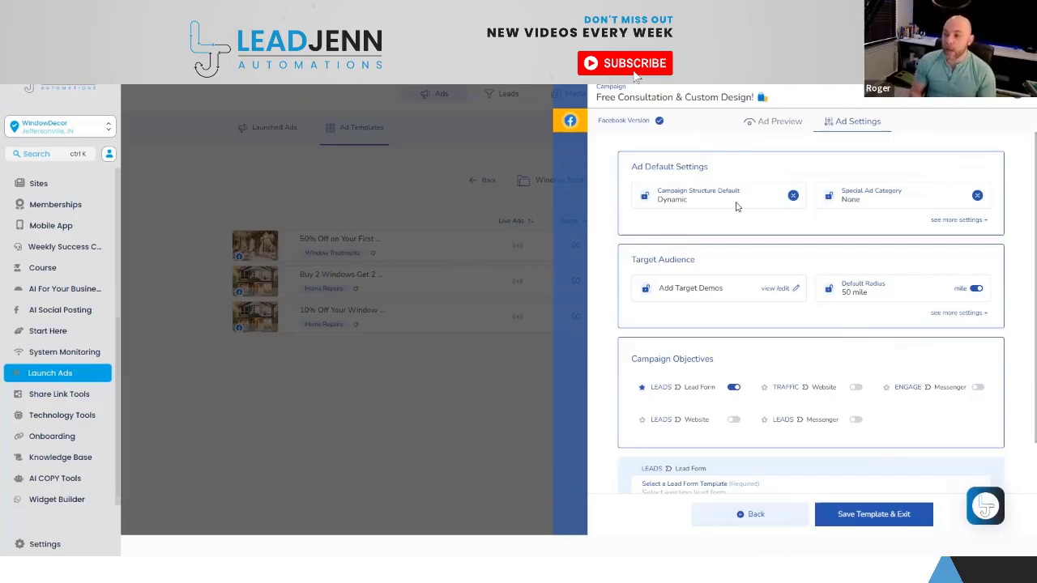
Examine the target audience demographics, including the interest categories and demographic search, and exit without adding any.
click(776, 290)
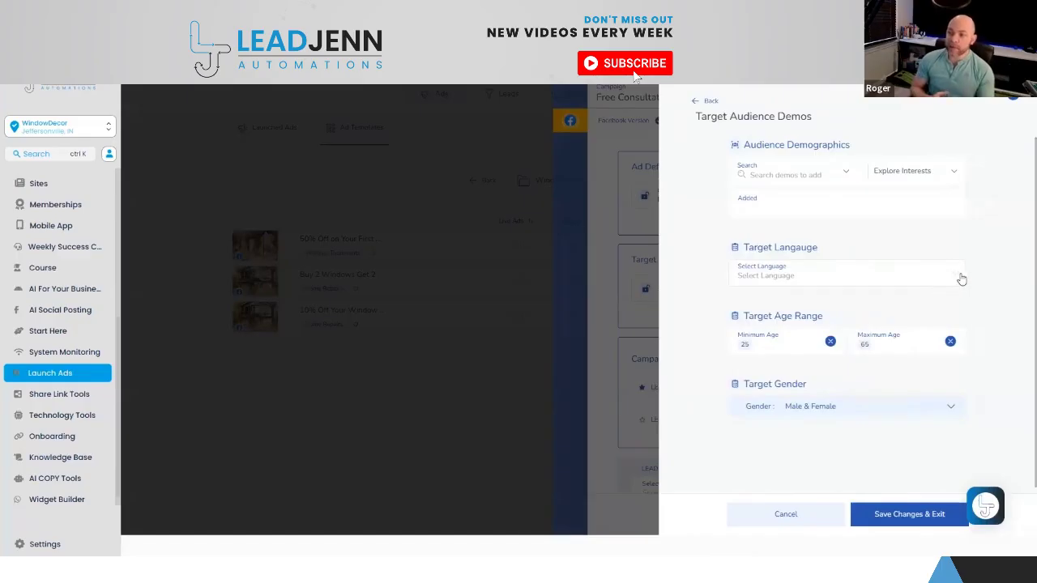
click(899, 175)
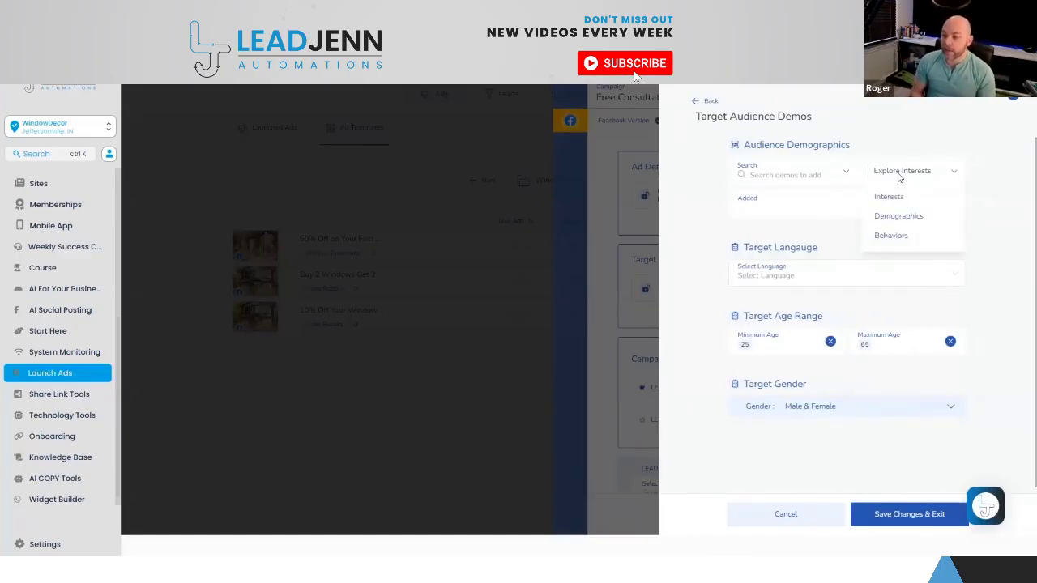
click(891, 197)
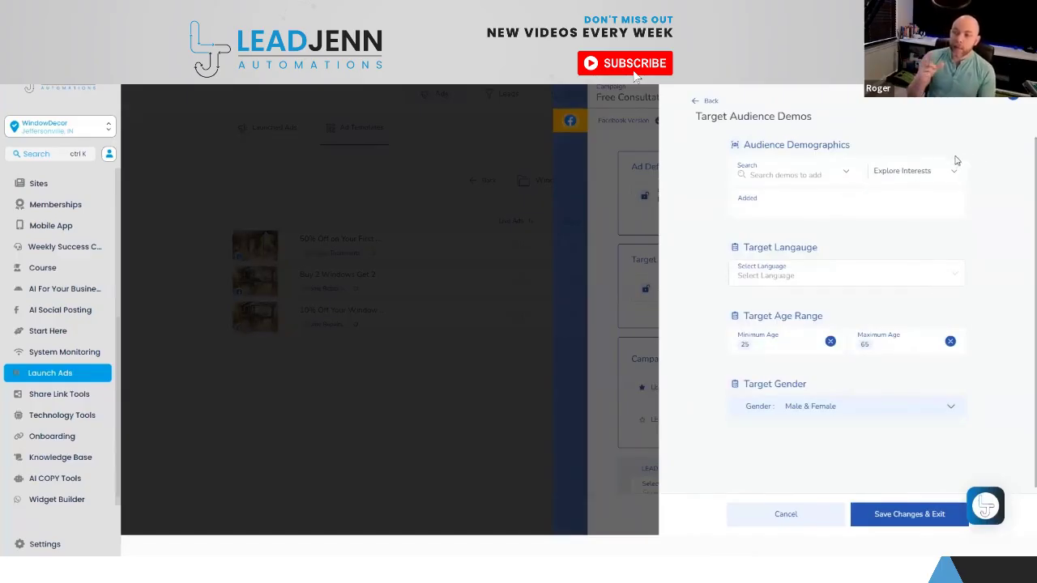
click(941, 171)
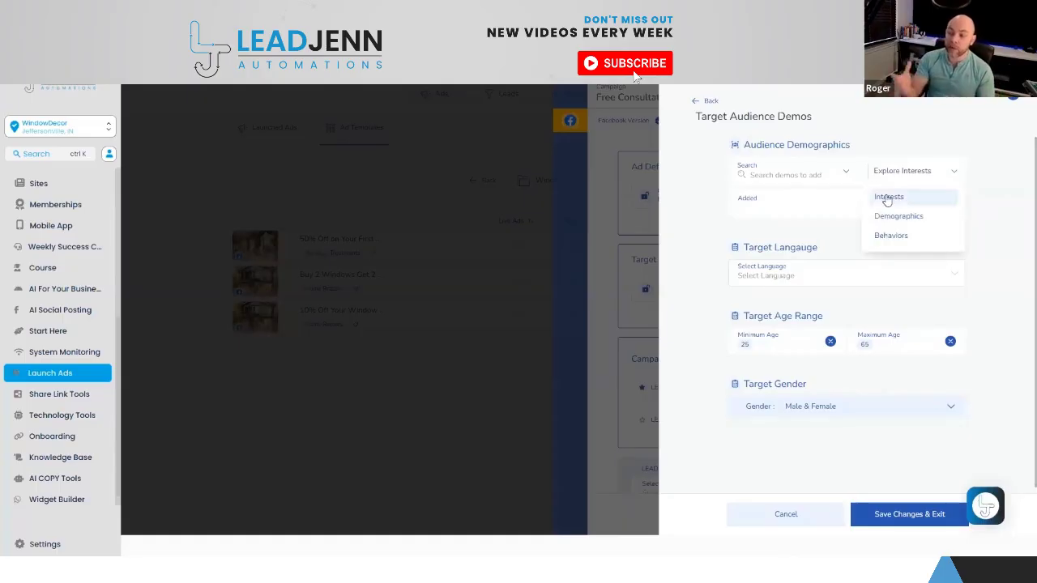
click(888, 199)
scroll(842, 332, down, 1)
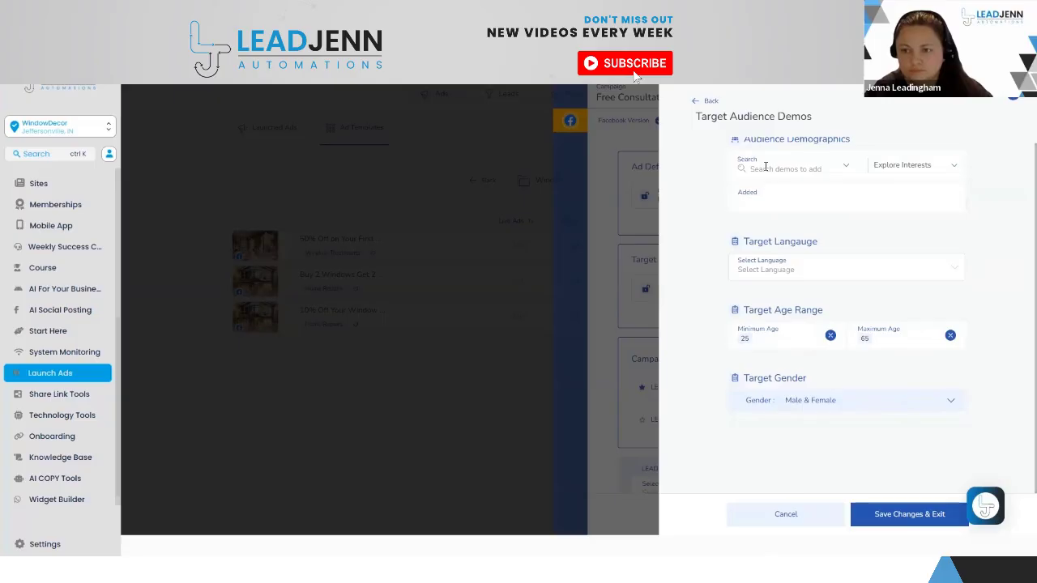
click(840, 169)
click(922, 519)
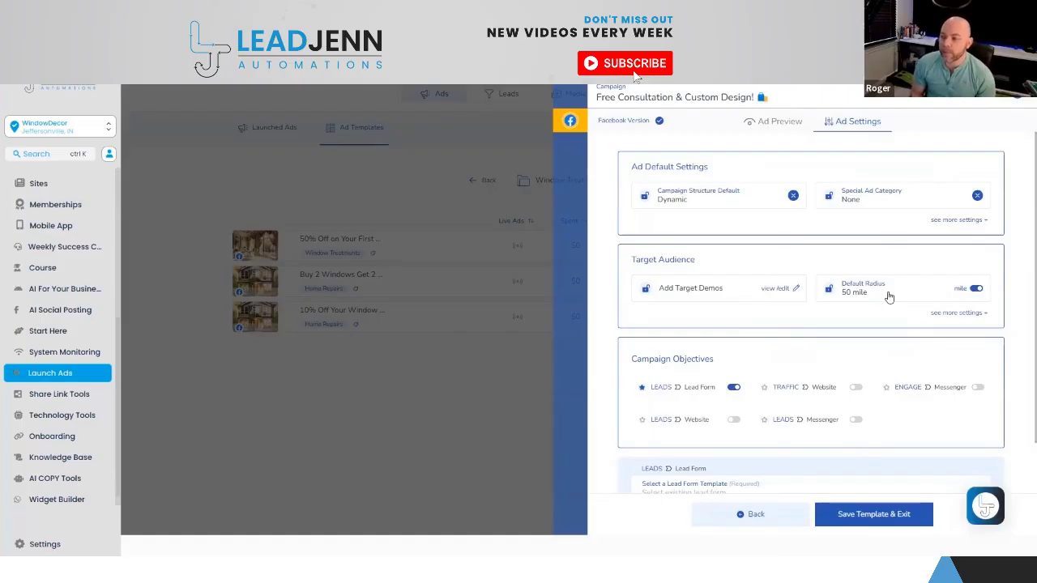
Check the lead form template list for the Lead Form objective and start creating a new lead form.
scroll(810, 429, down, 1)
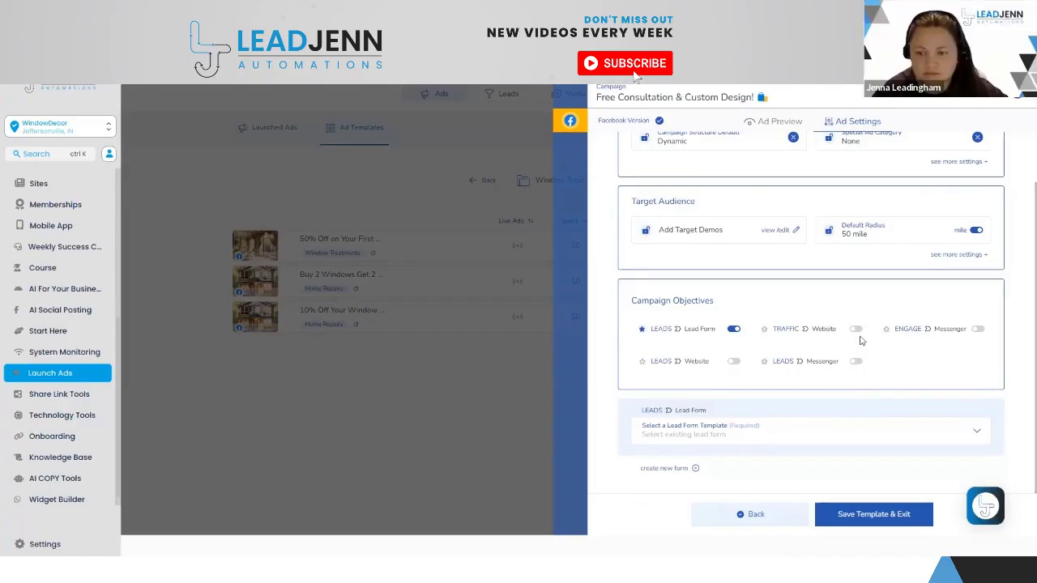
click(776, 433)
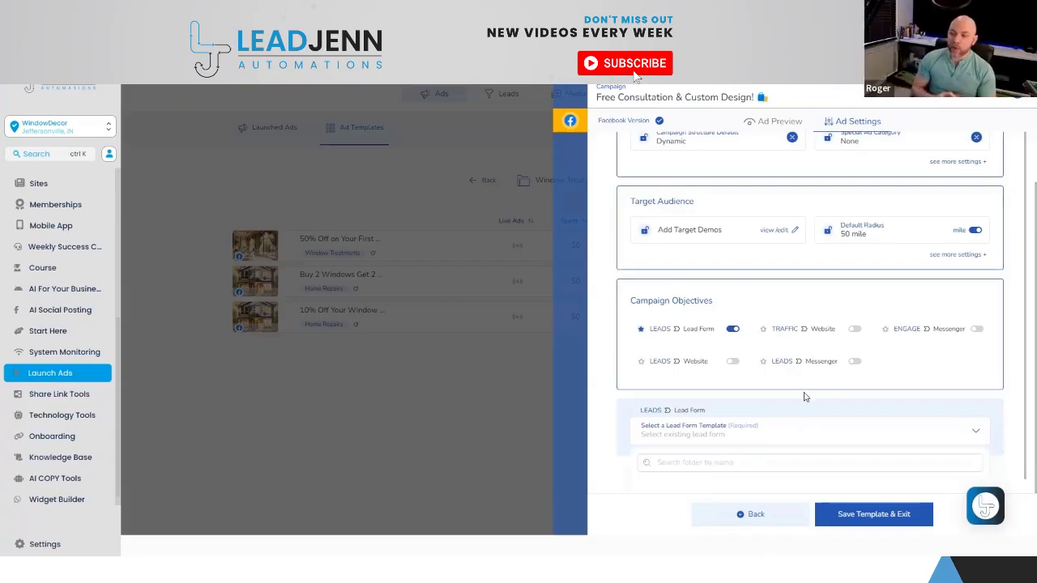
click(747, 433)
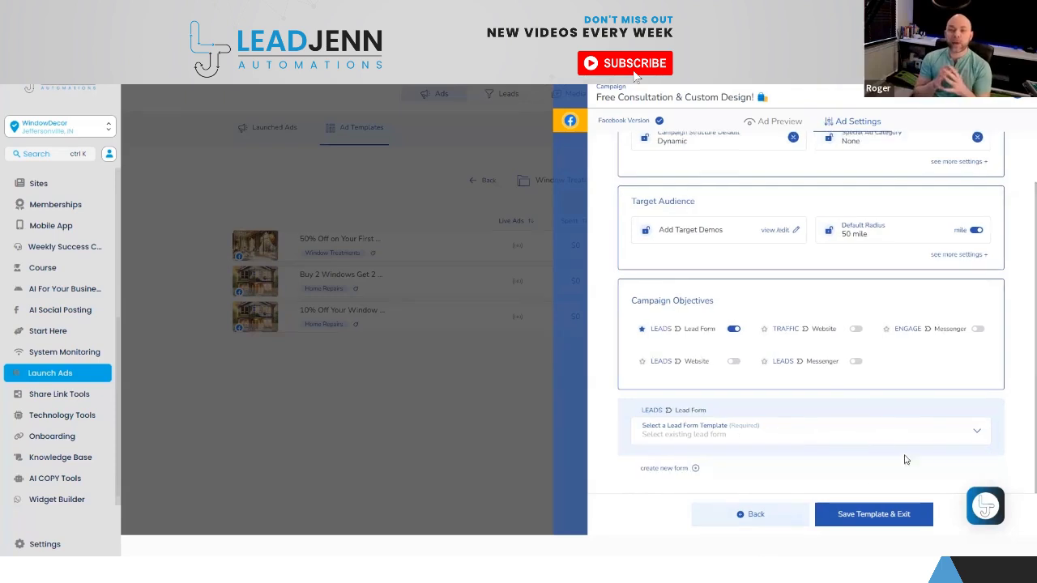
click(669, 470)
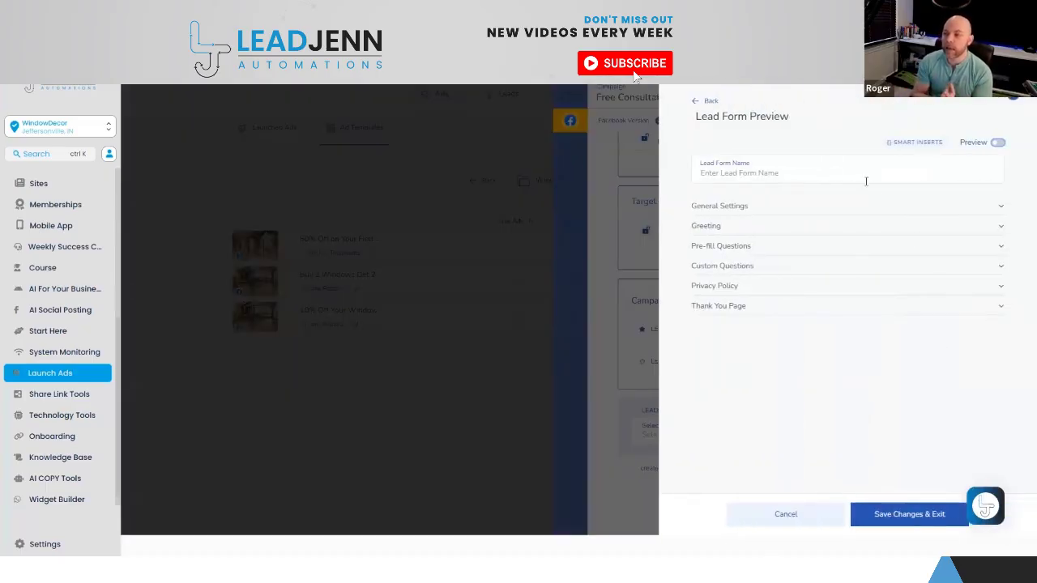
Name the new lead form "Window Treatment Lead Form V1".
click(805, 173)
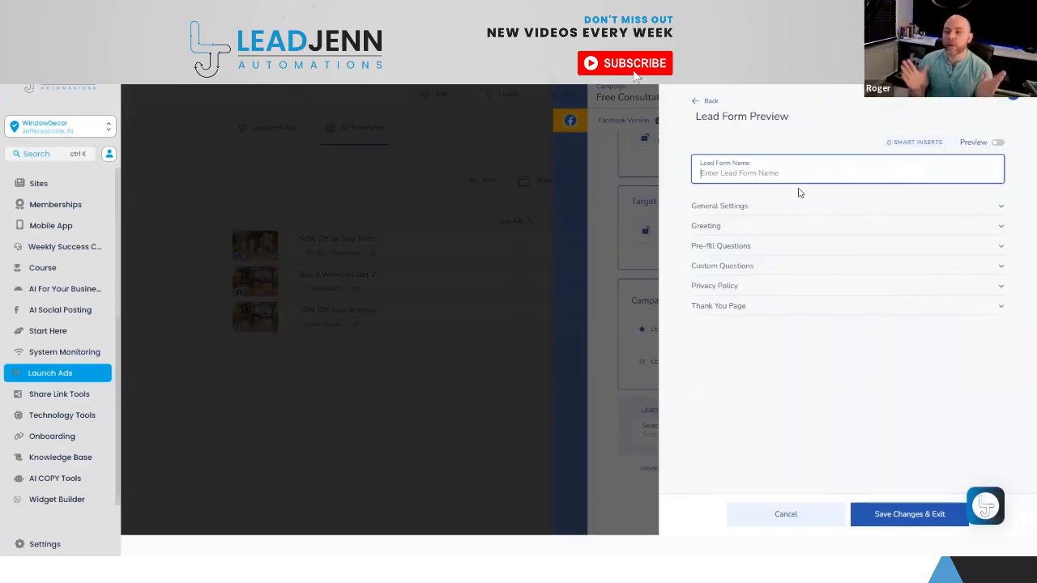
text(W)
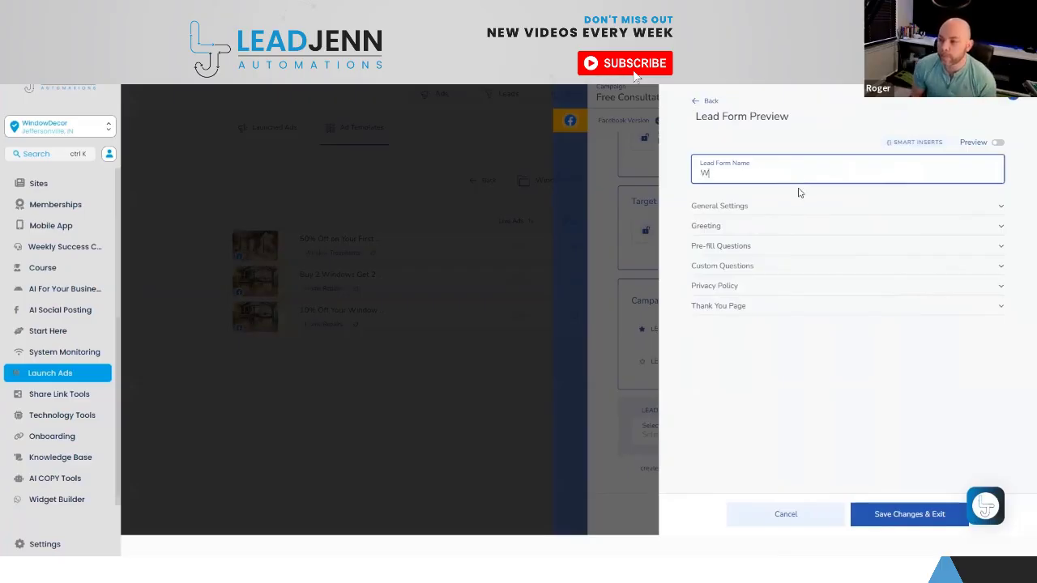
text(indow Treat)
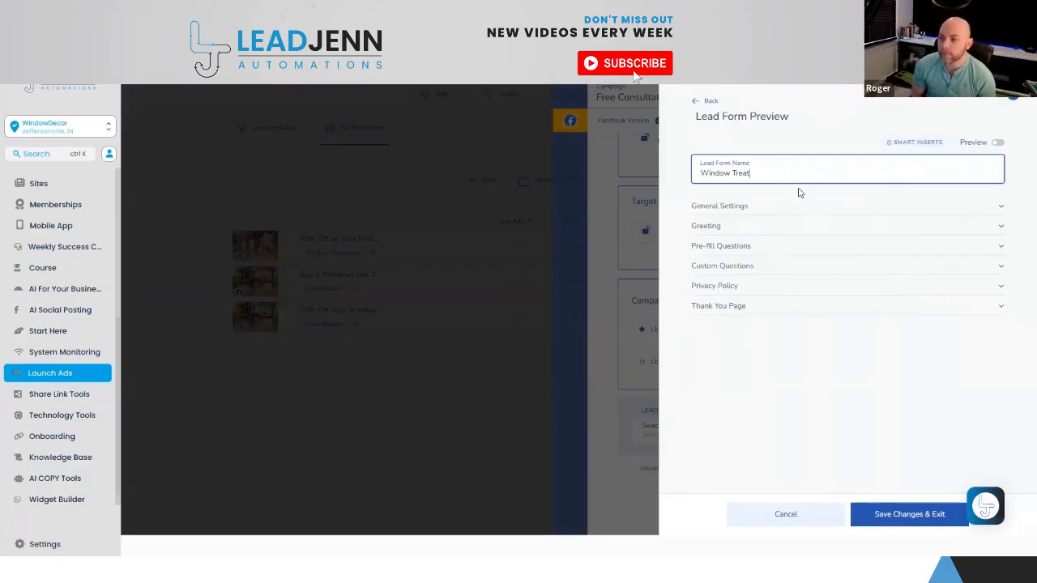
text(ment Lead Form)
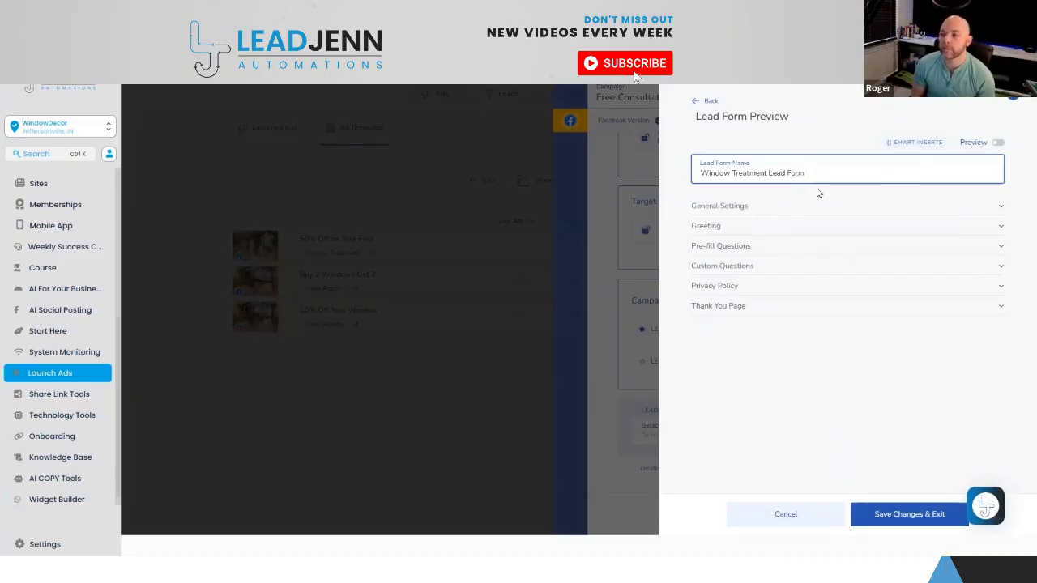
text( V1)
Review the lead form's general settings without changing them, and disable its greeting section.
click(806, 212)
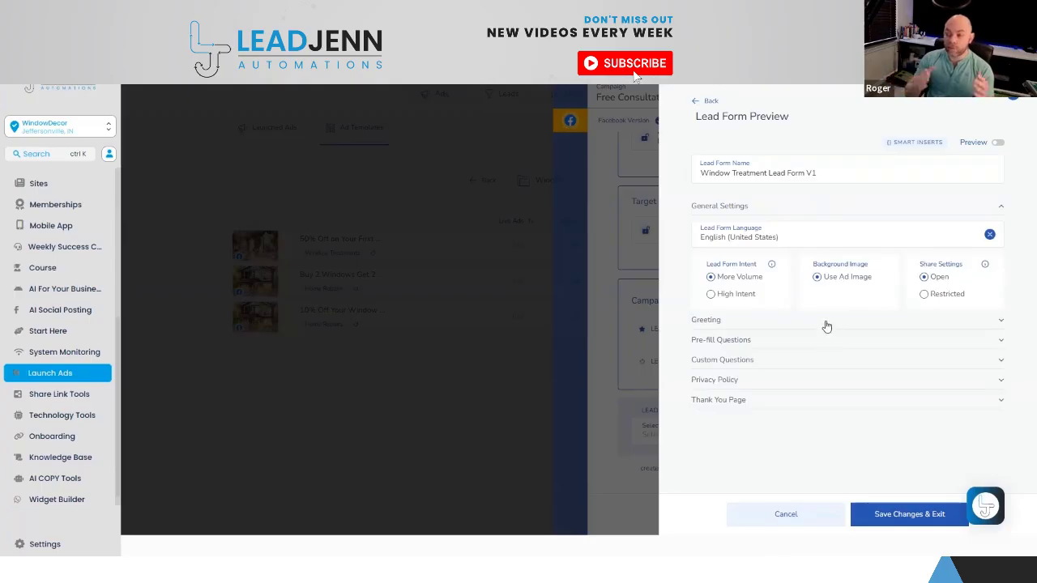
click(827, 321)
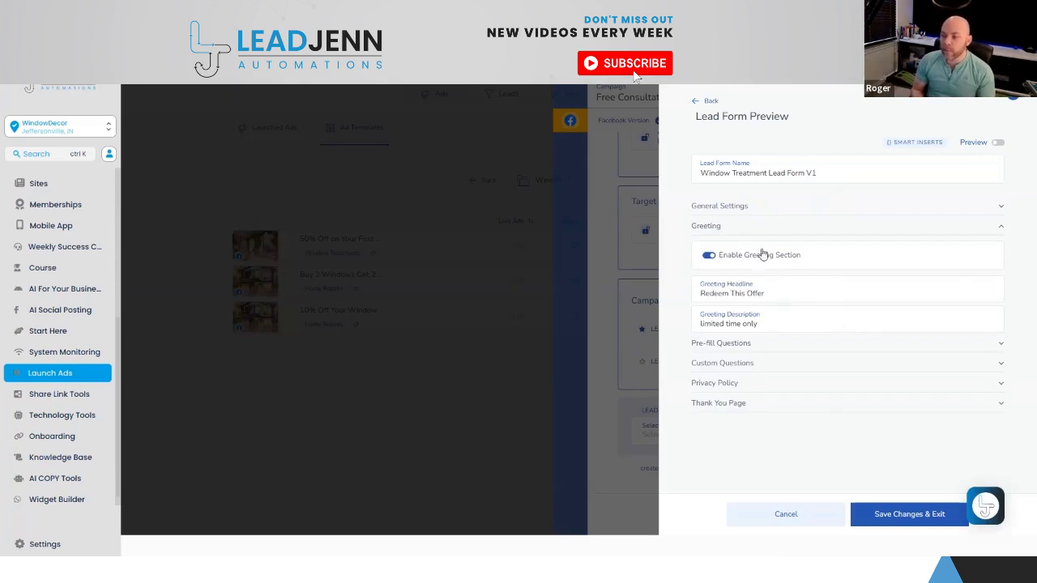
click(708, 257)
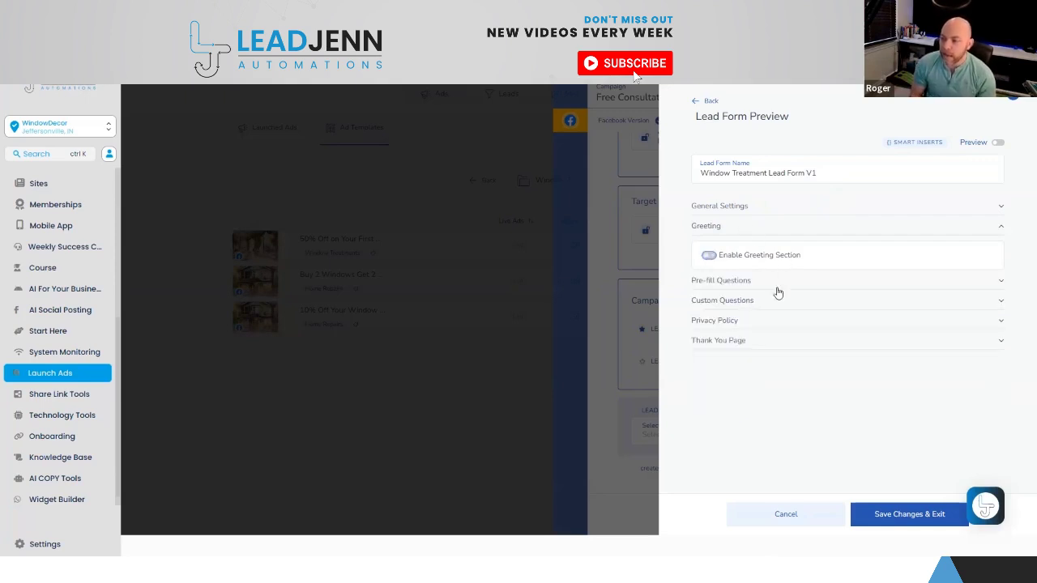
Set the questions description of the pre-fill questions to "Tell Us More About You And Your Project".
click(790, 285)
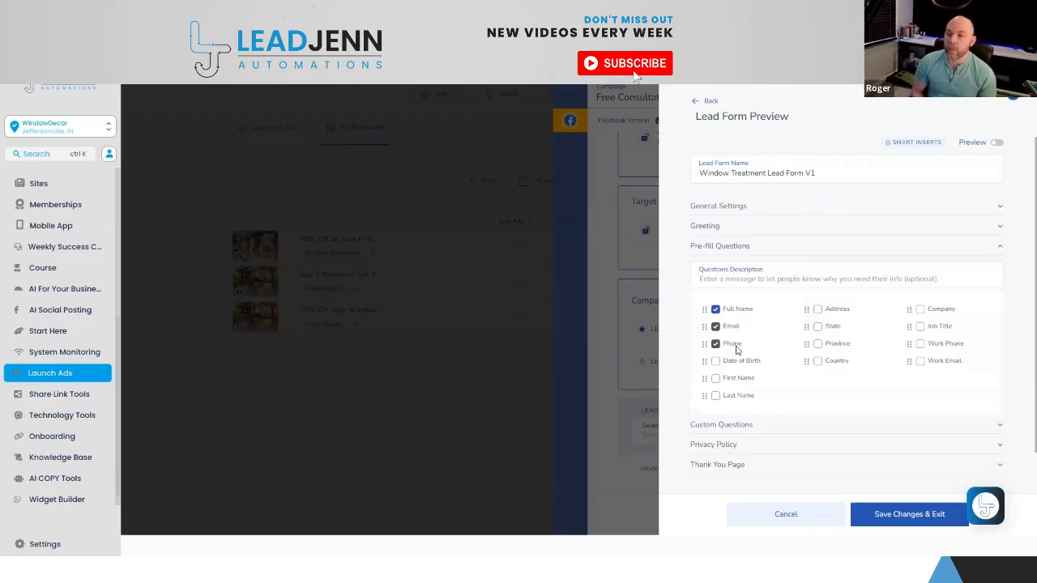
click(758, 279)
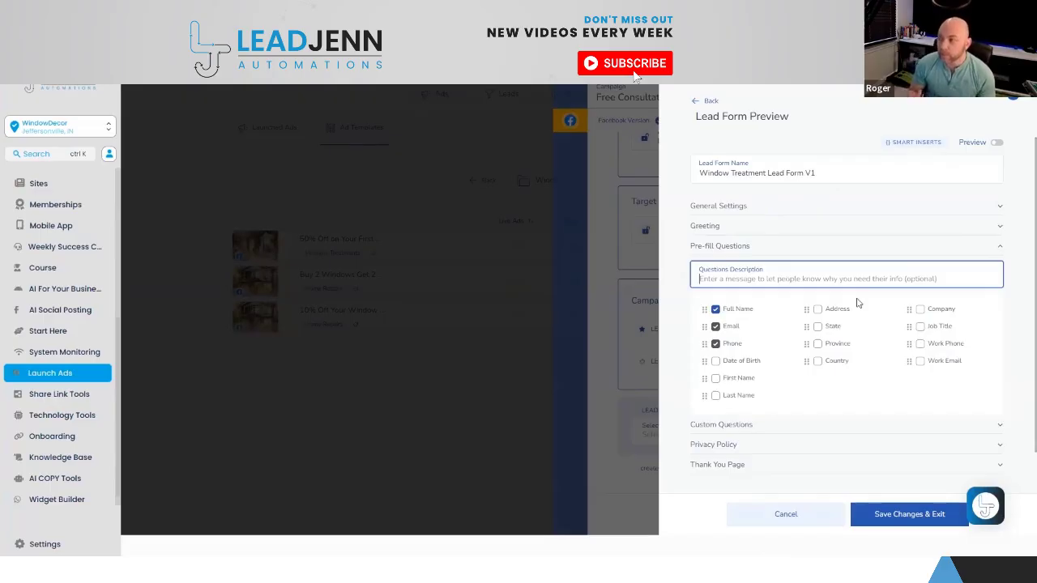
text(L)
key(BackSpace)
text(W)
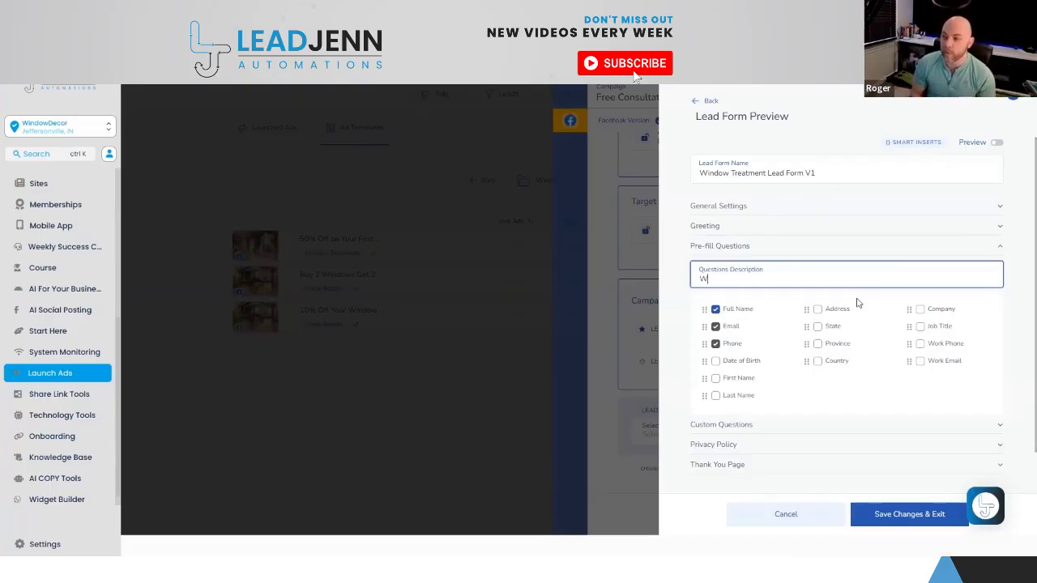
key(BackSpace)
text(Tell Us More About You And)
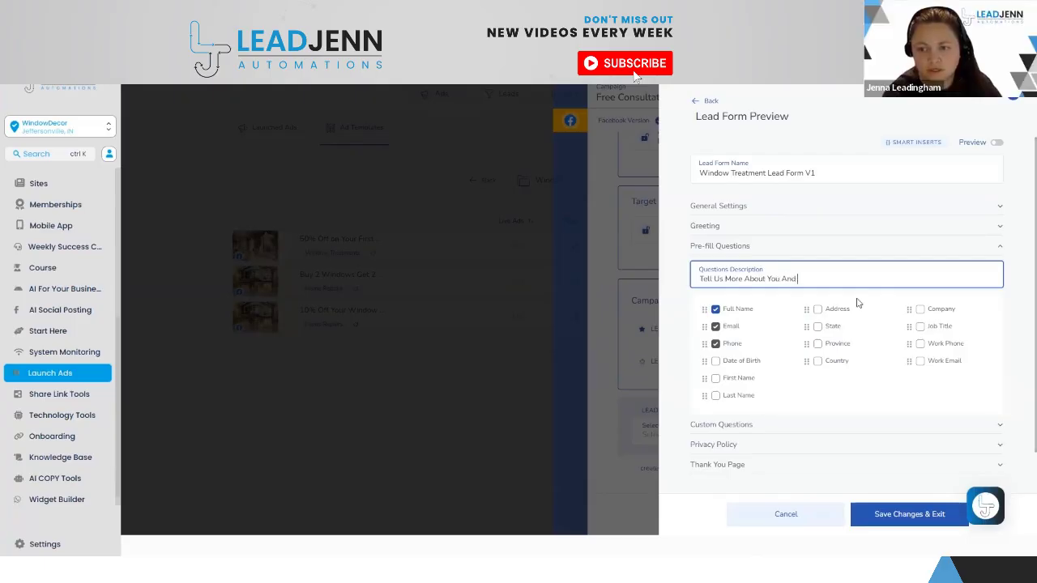
text( Your Project)
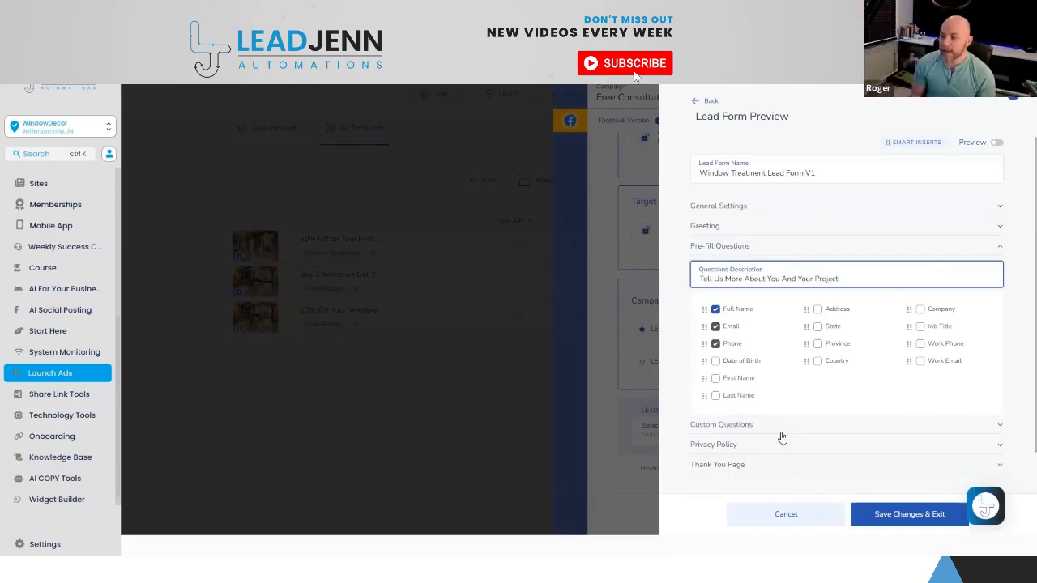
click(802, 402)
Add a short custom question reading "Tell us more about your project" to the lead form.
click(802, 424)
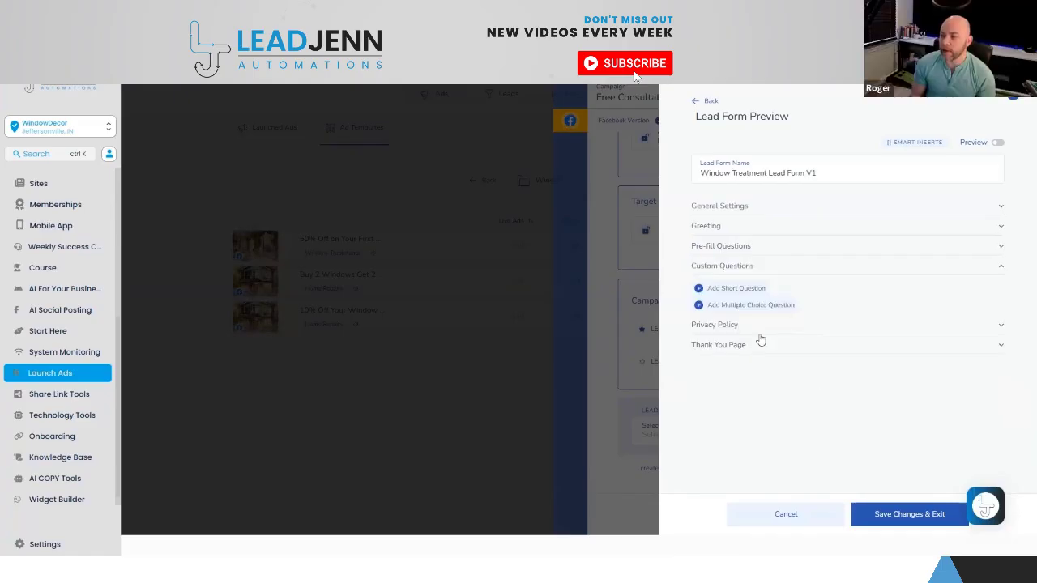
click(726, 290)
click(823, 302)
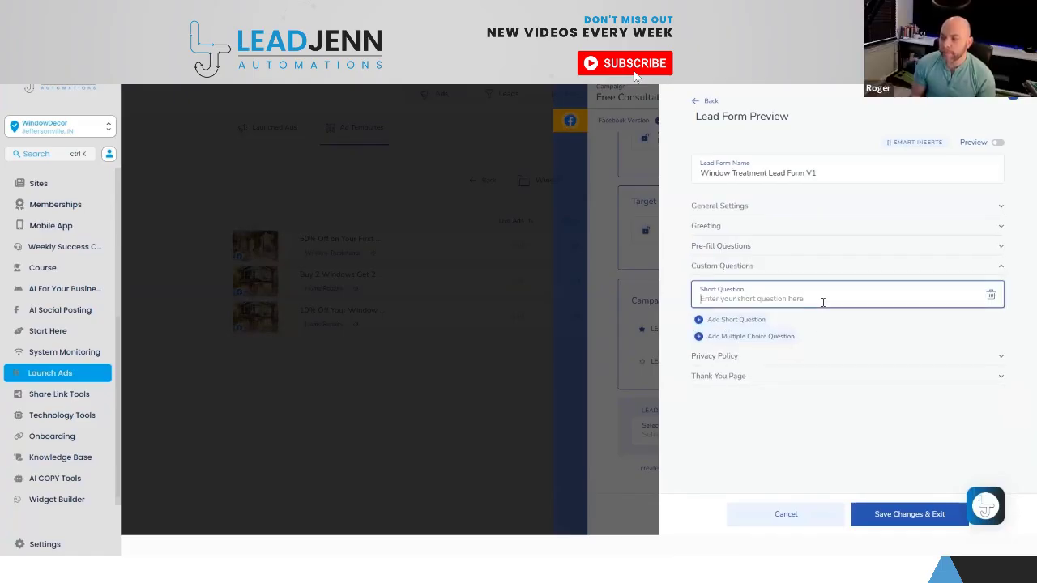
text(T)
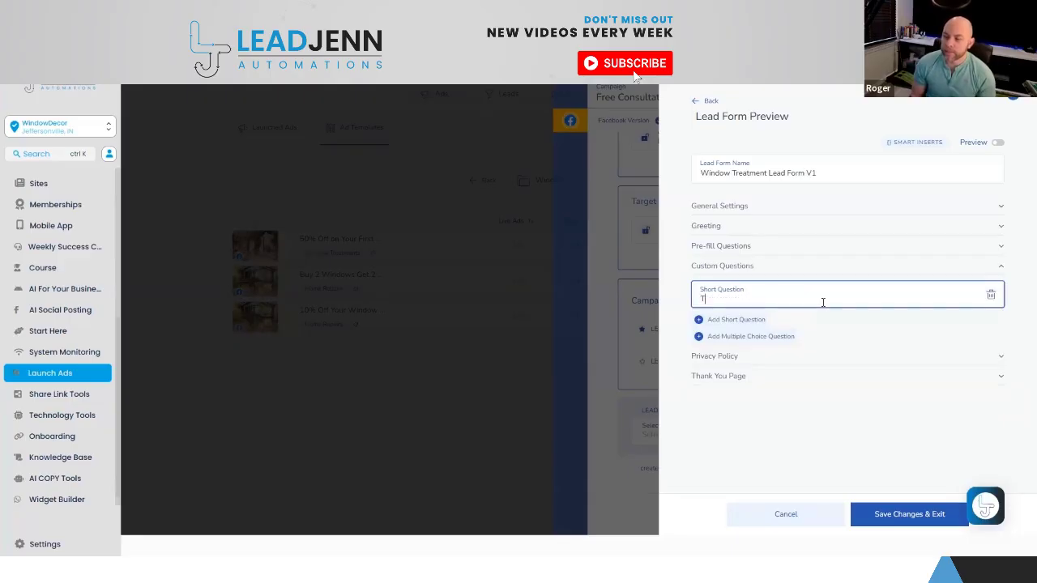
text(ell Us more about your )
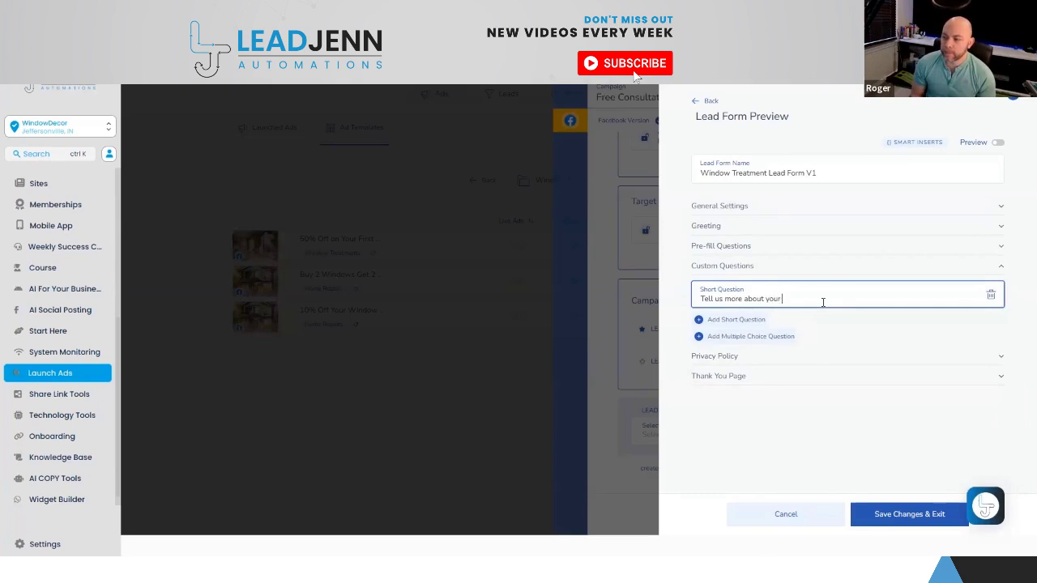
text(project)
Check the privacy policy fields and set the thank you page's call-to-action button to Call.
click(786, 358)
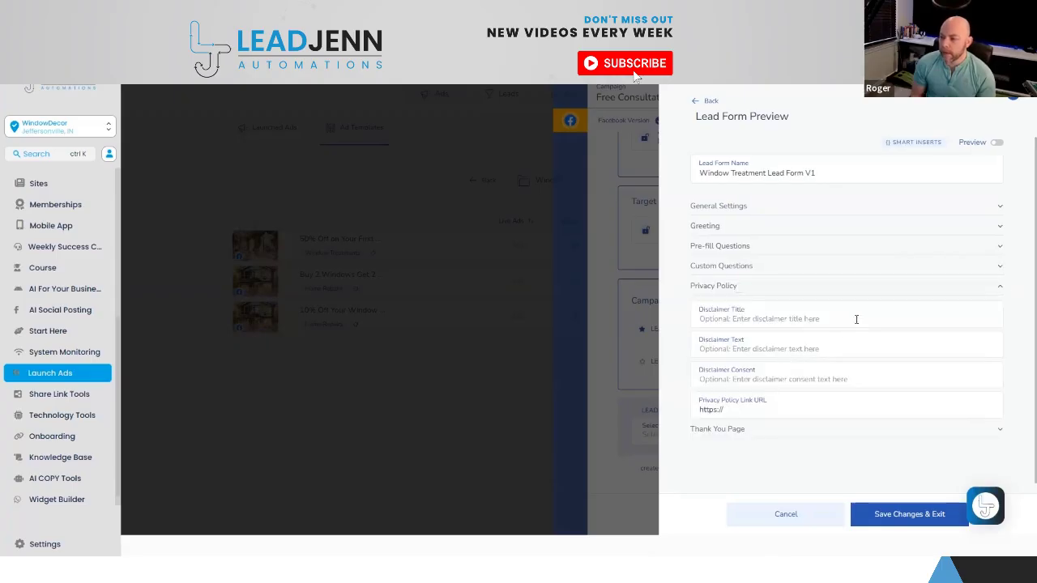
click(754, 431)
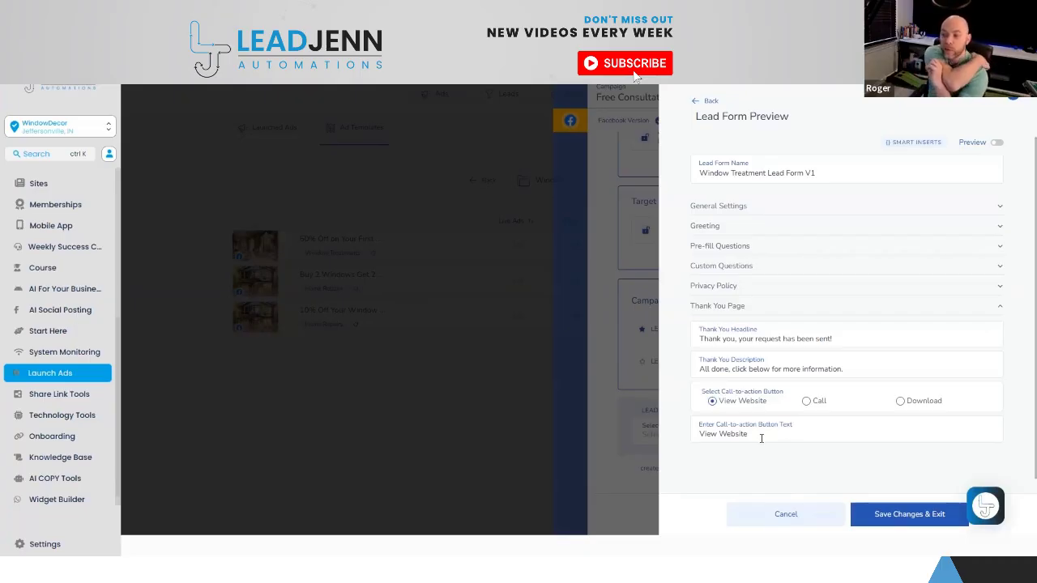
click(760, 437)
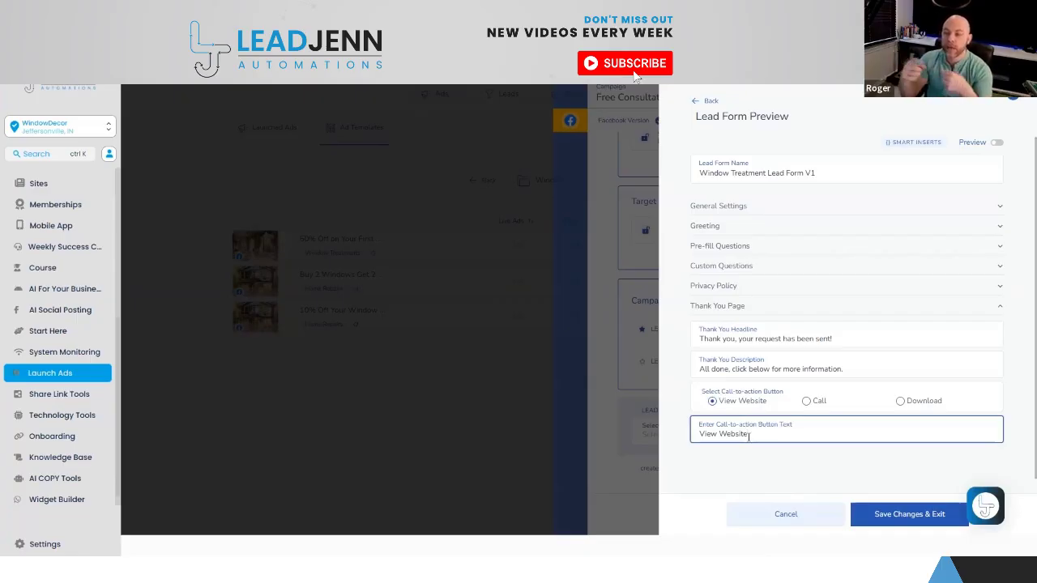
click(806, 401)
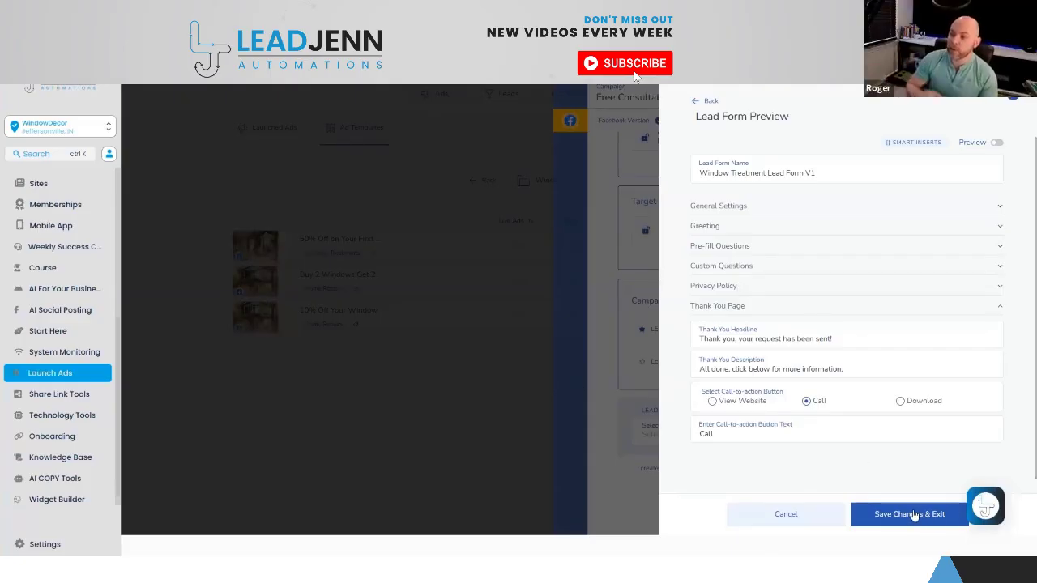
Preview the lead form from the intro page through to the thank you page, and save the form.
click(997, 142)
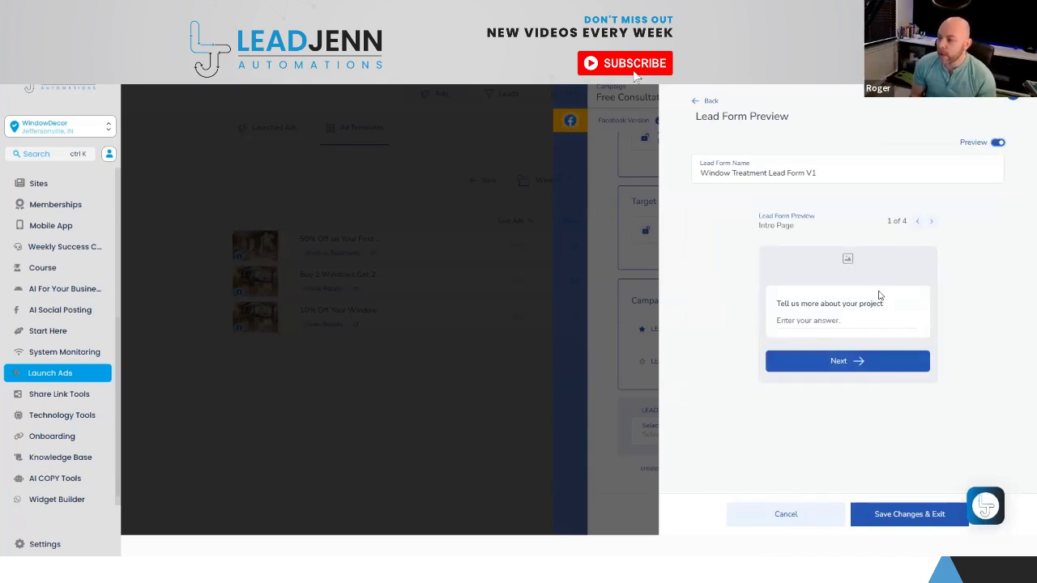
click(930, 222)
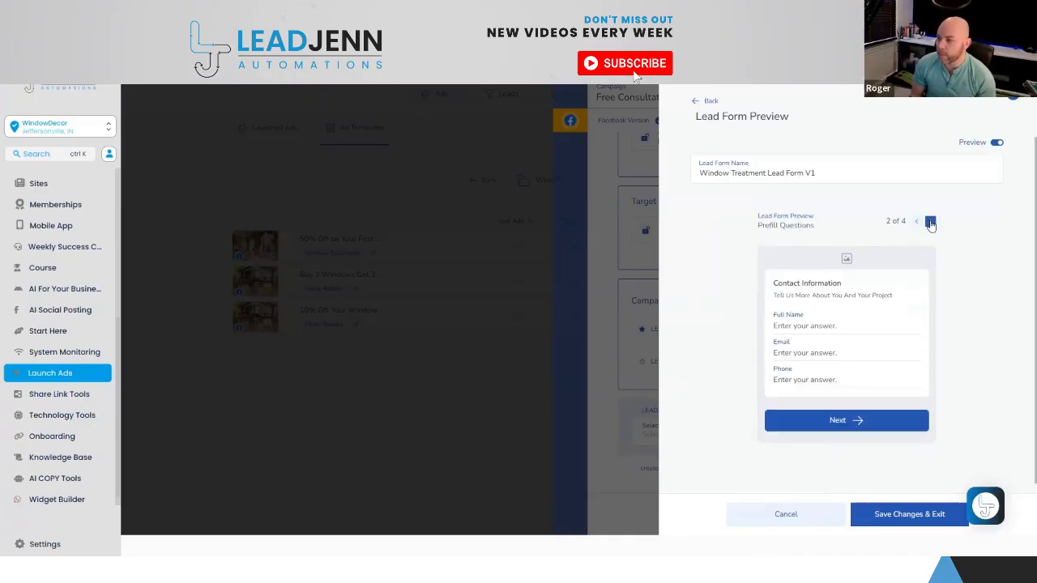
click(930, 223)
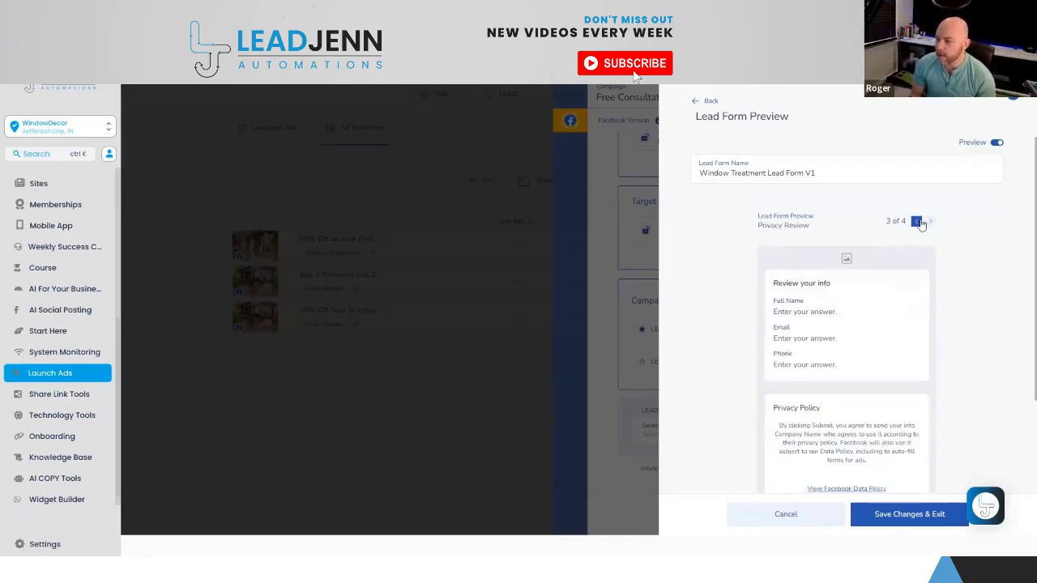
click(930, 221)
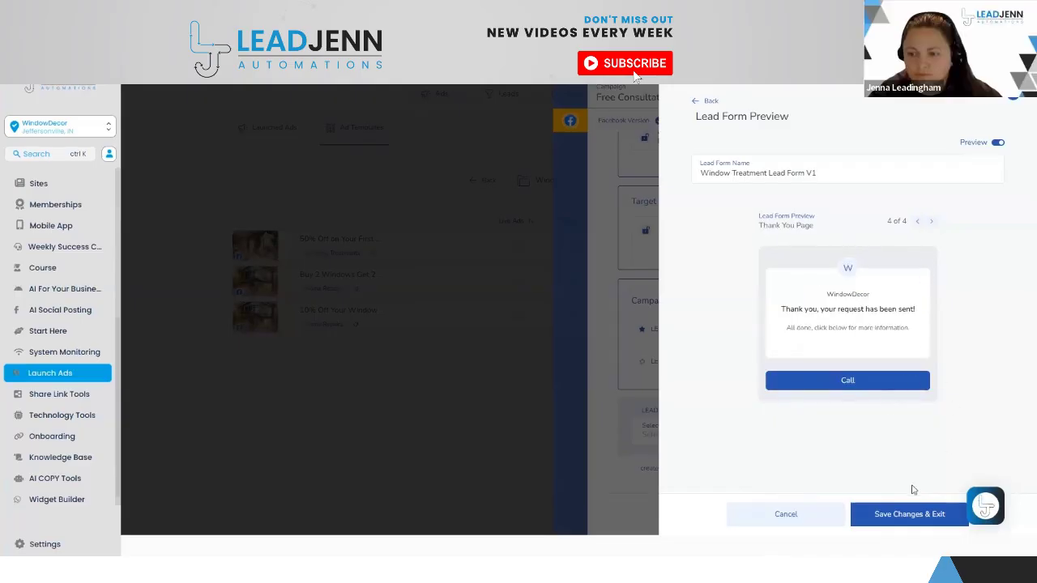
click(905, 514)
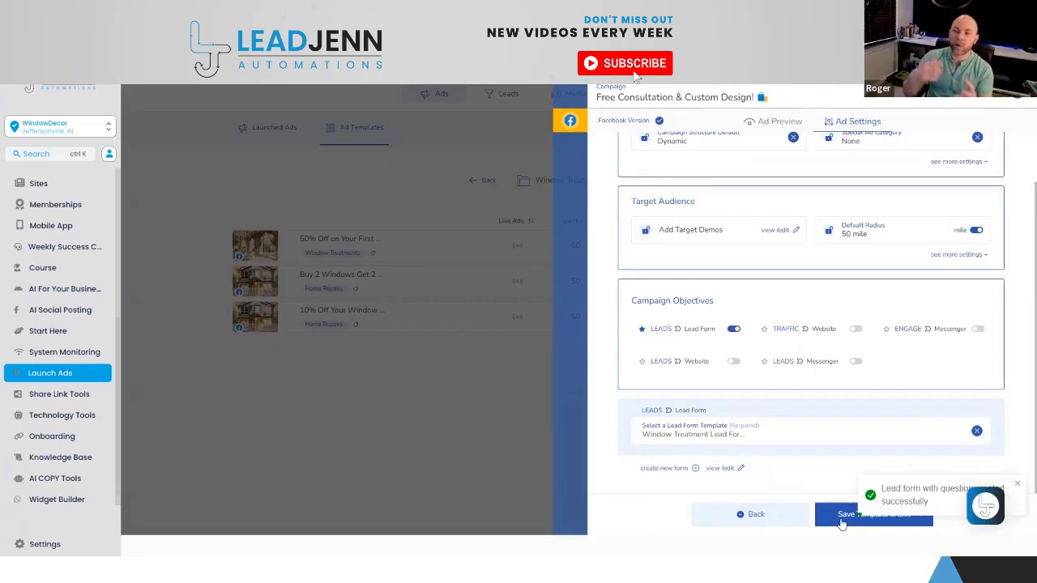
Save the Free Consultation & Custom Design ad template and open the My Ads template folder.
click(842, 519)
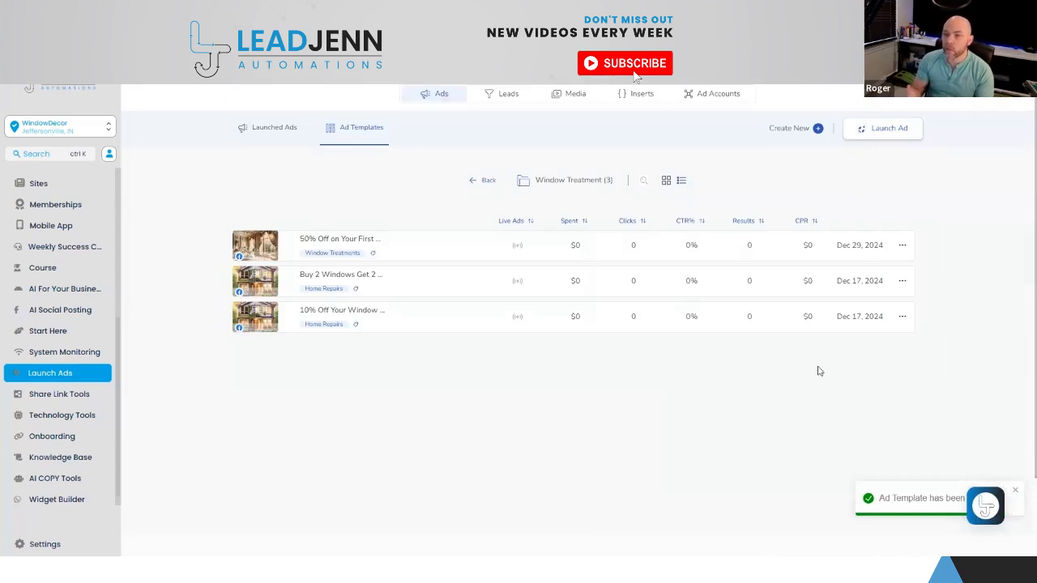
click(475, 183)
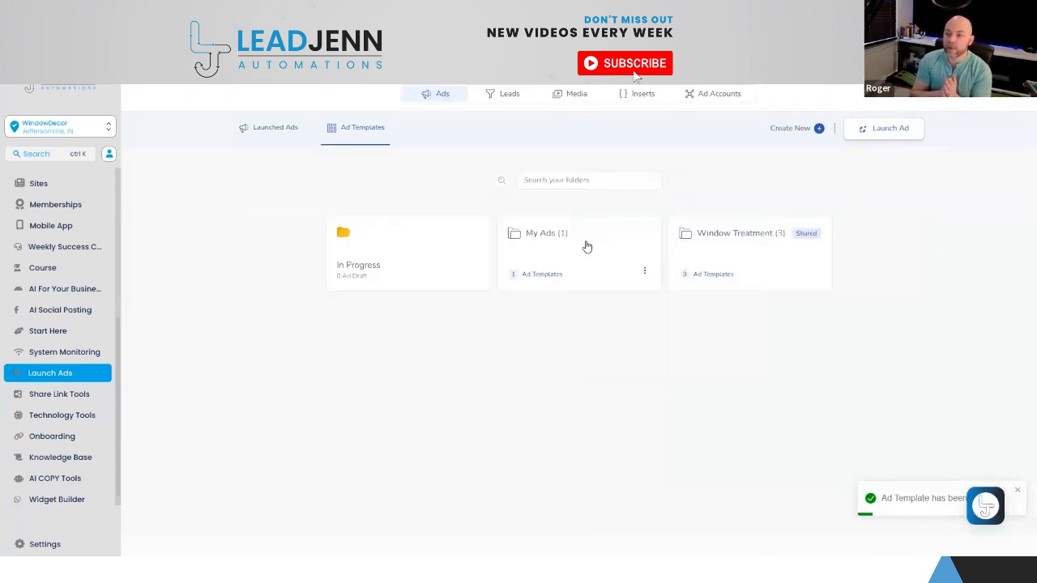
click(587, 246)
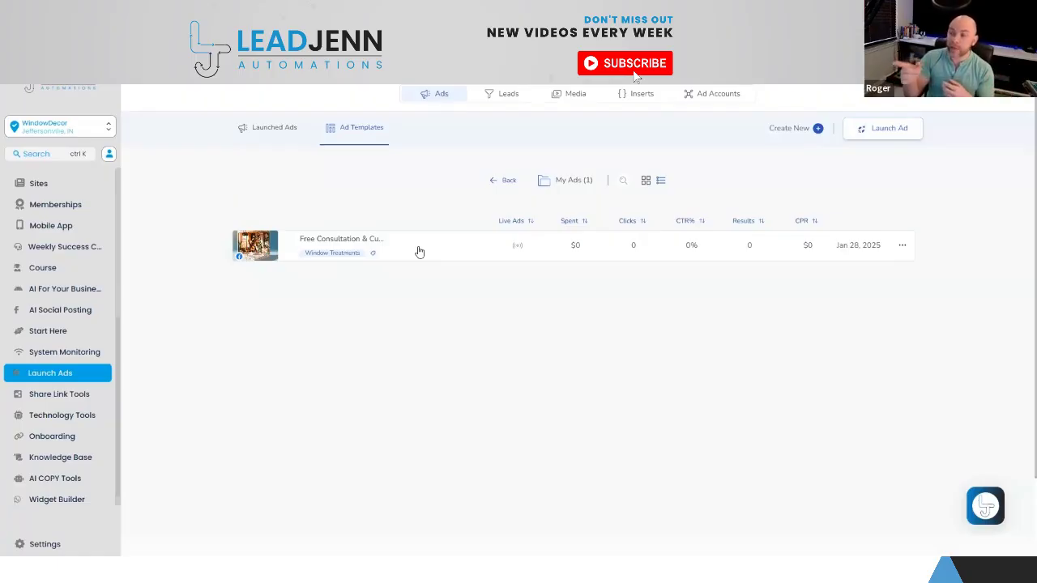
Duplicate the Free Consultation ad template as "New Client Offer" with the Window Treatments niche in the My Ads folder.
click(902, 246)
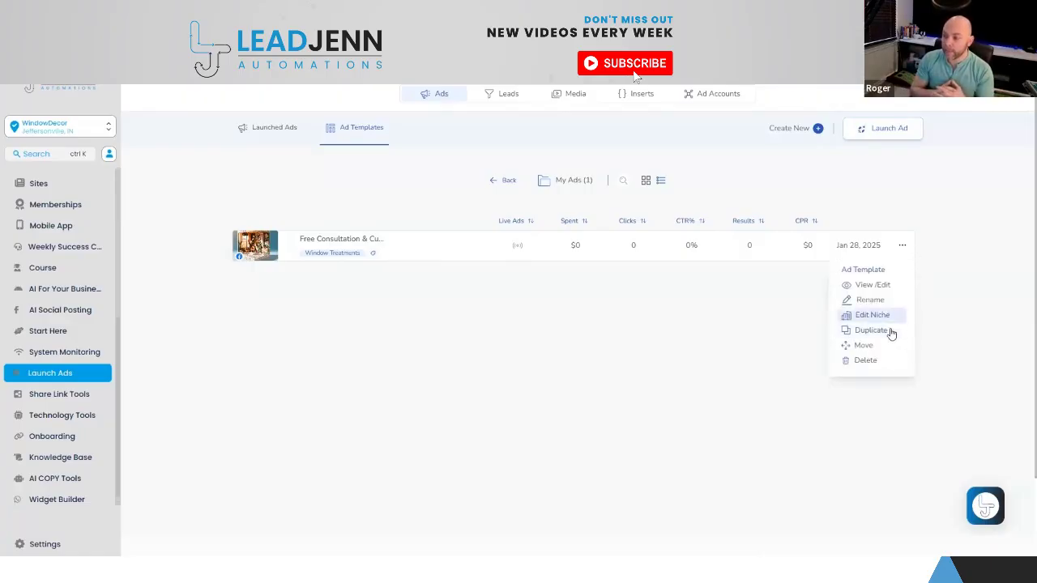
click(890, 330)
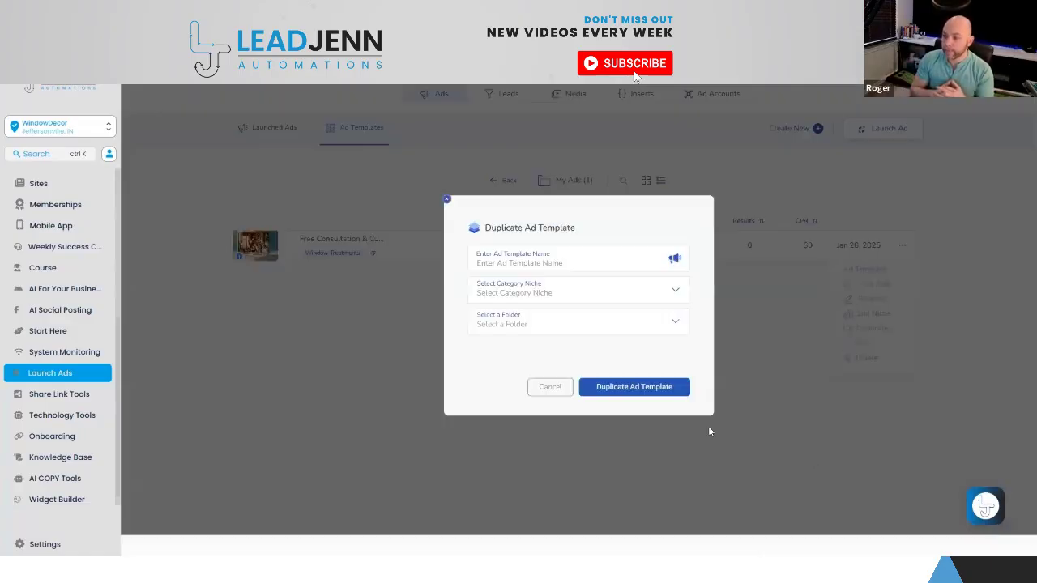
click(584, 267)
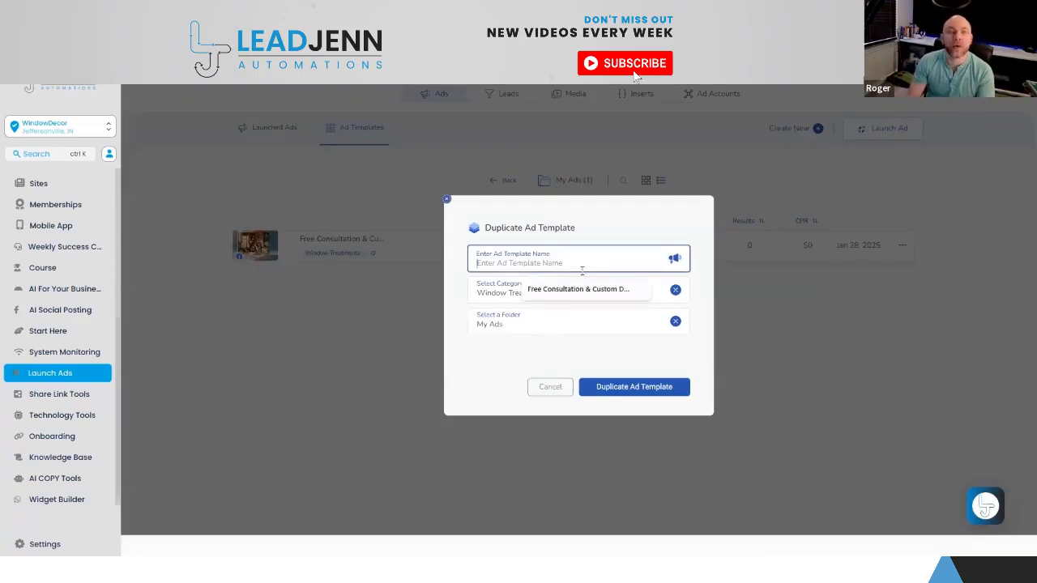
text(New Client Offer)
click(618, 391)
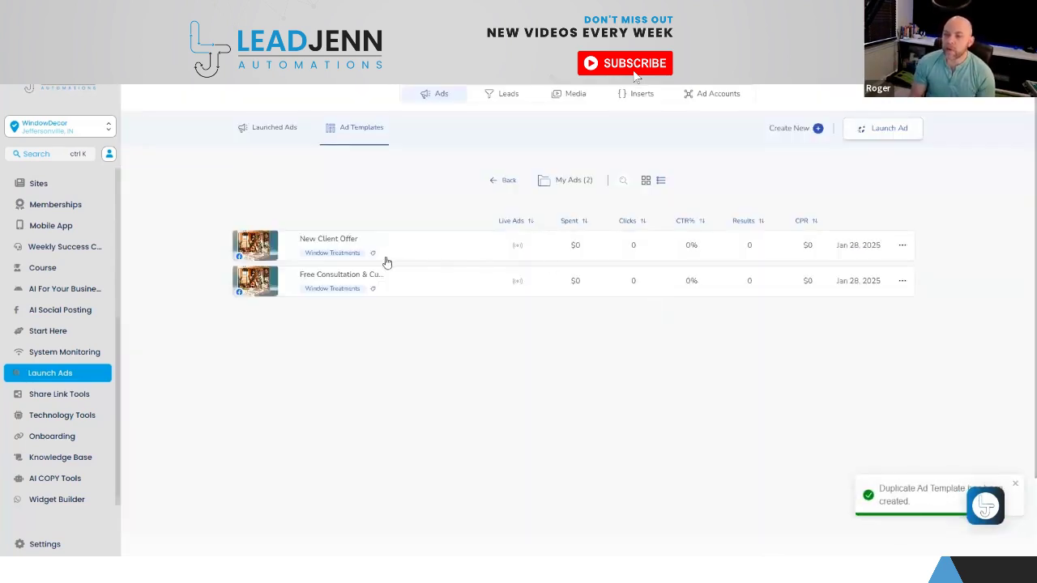
Open the New Client Offer template and review its ad copy, creative and call to action.
click(427, 245)
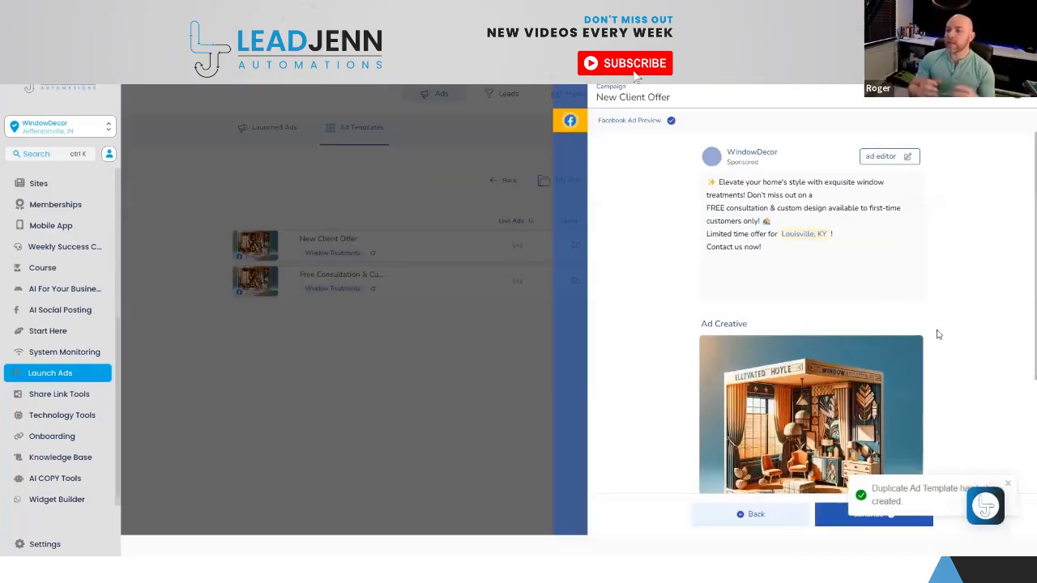
scroll(979, 331, down, 2)
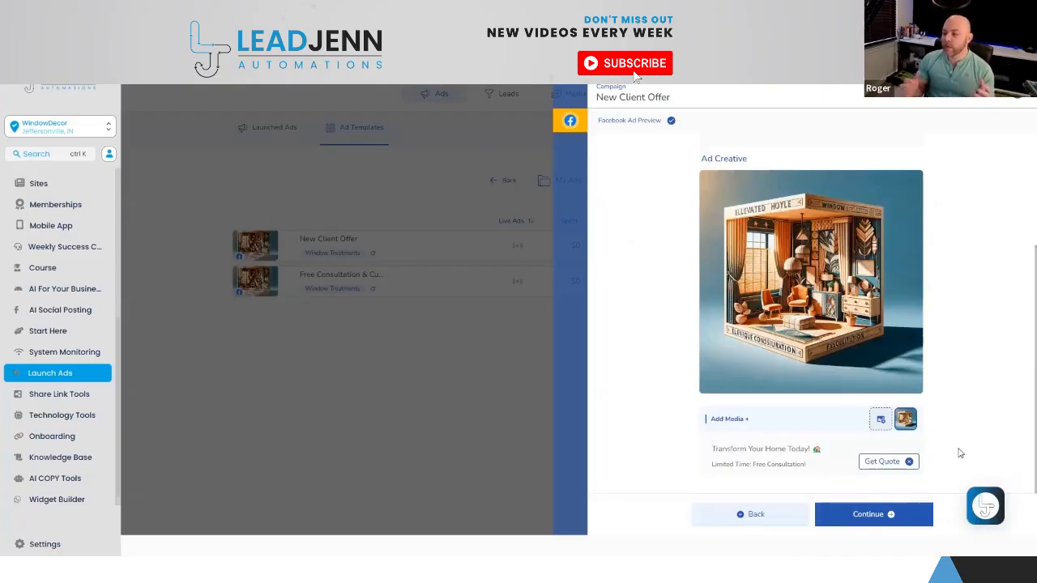
scroll(966, 438, up, 2)
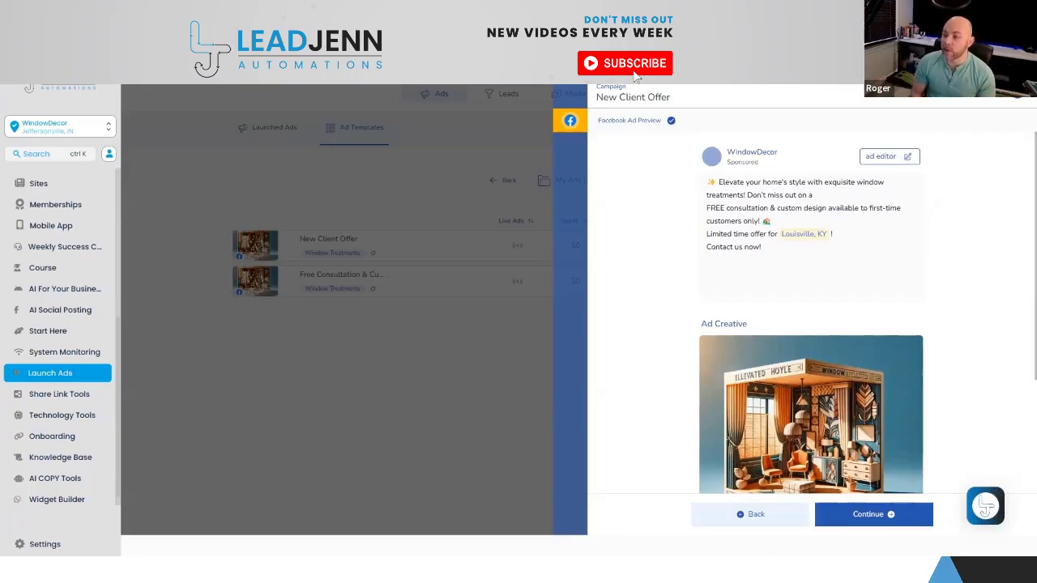
Close the New Client Offer template and examine the existing ad campaigns offered for import.
click(1017, 123)
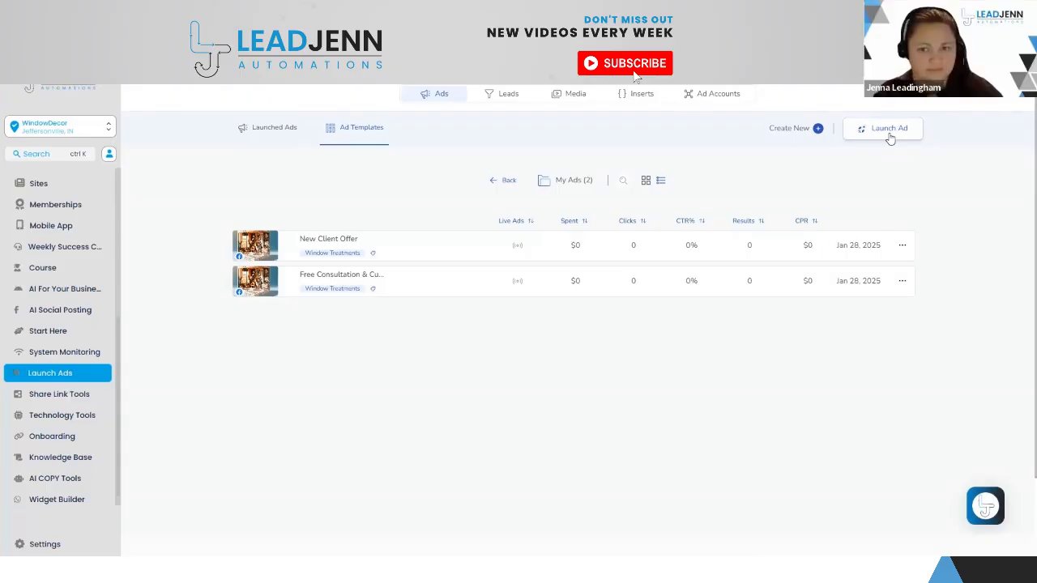
click(798, 134)
click(804, 171)
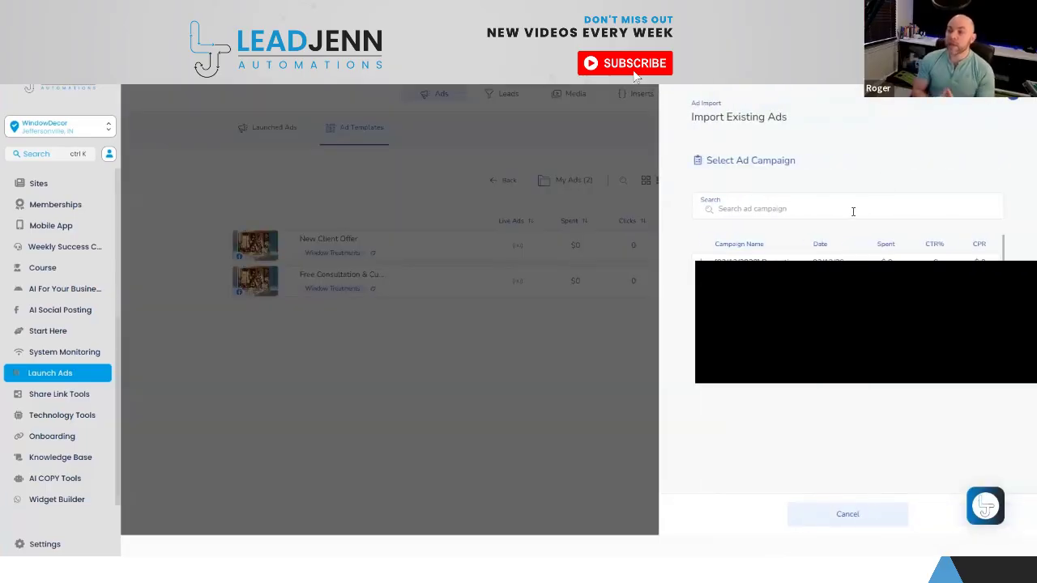
click(861, 213)
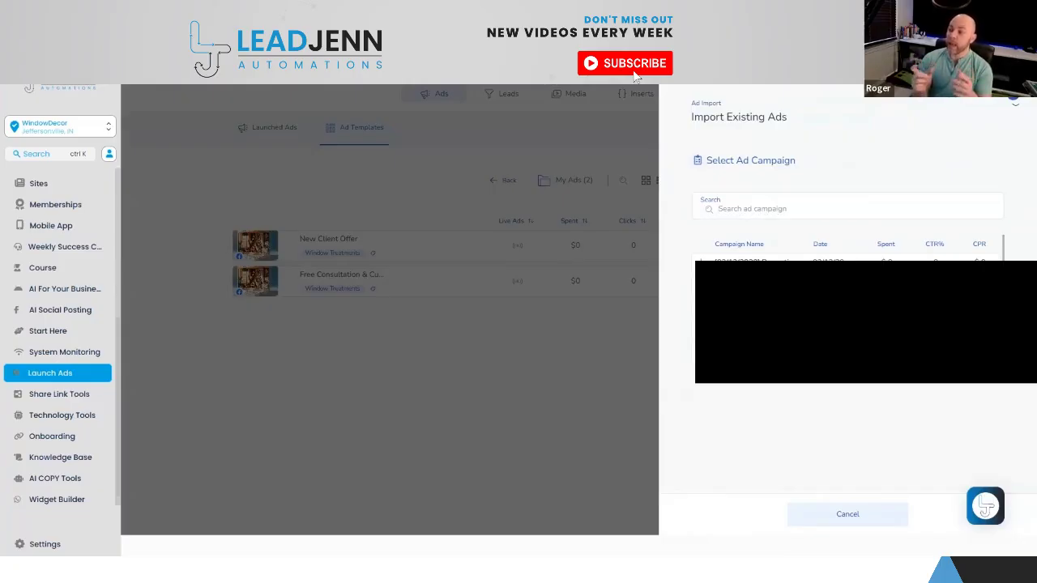
drag(1014, 98, 986, 110)
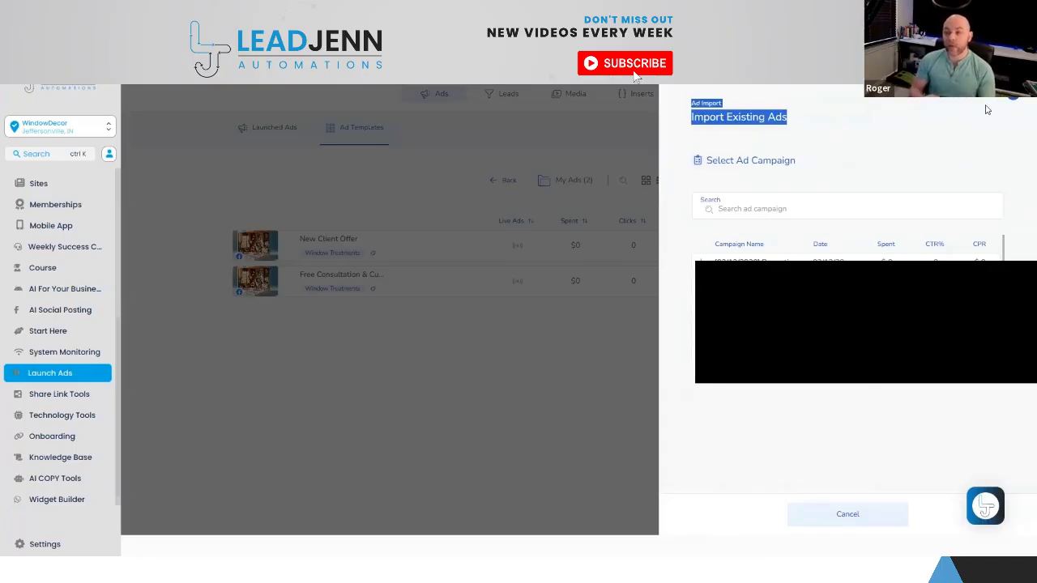
click(960, 112)
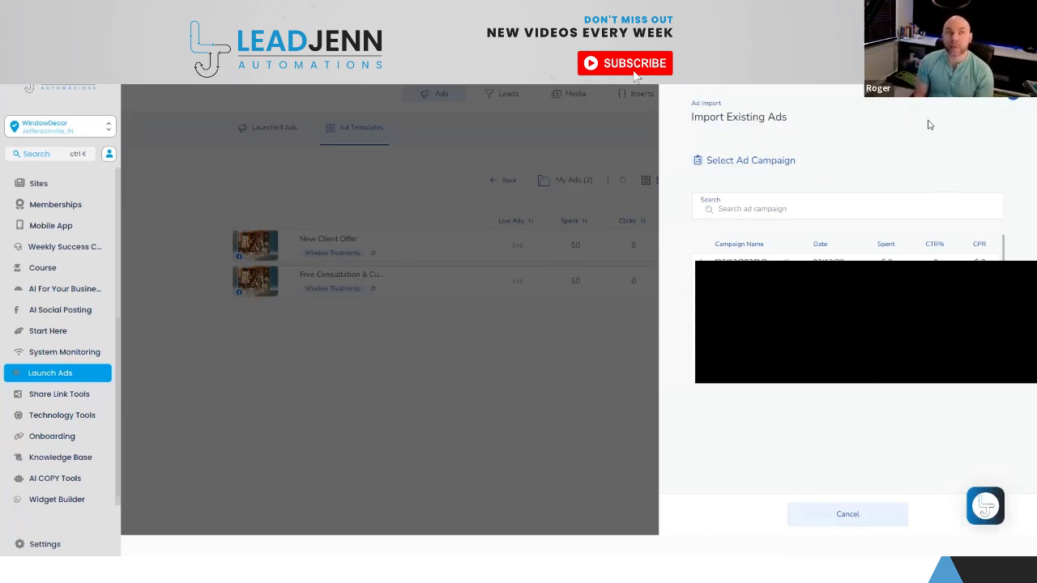
click(1002, 116)
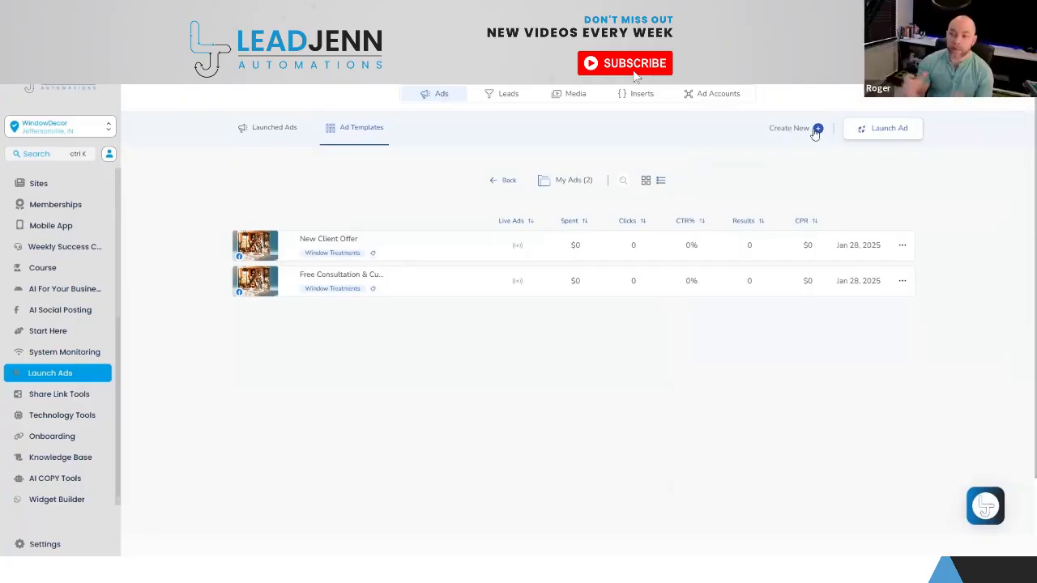
Start launching the Free Consultation & Custom Design ad template and set its daily budget to $10.
click(872, 129)
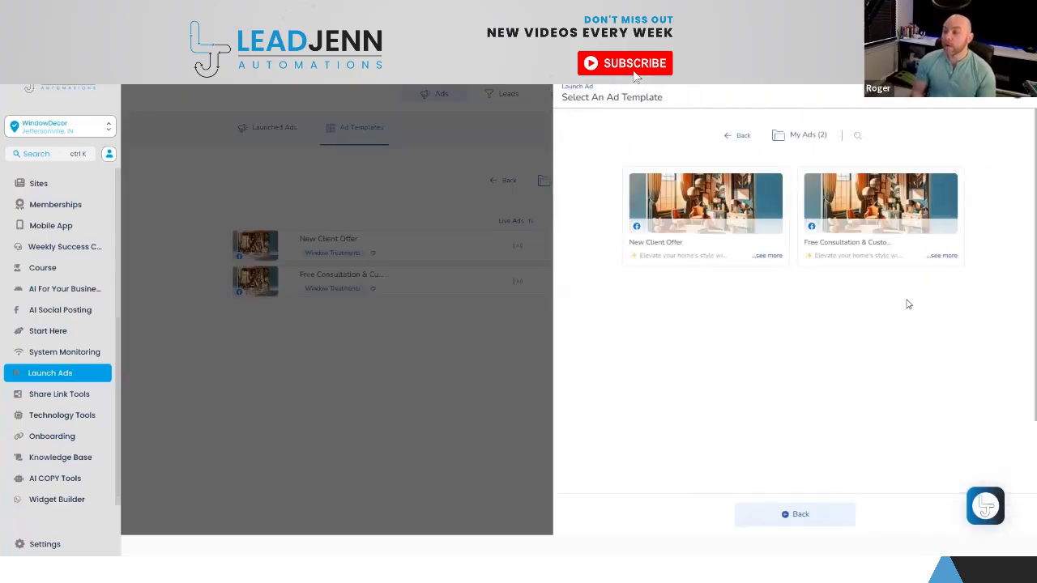
click(848, 202)
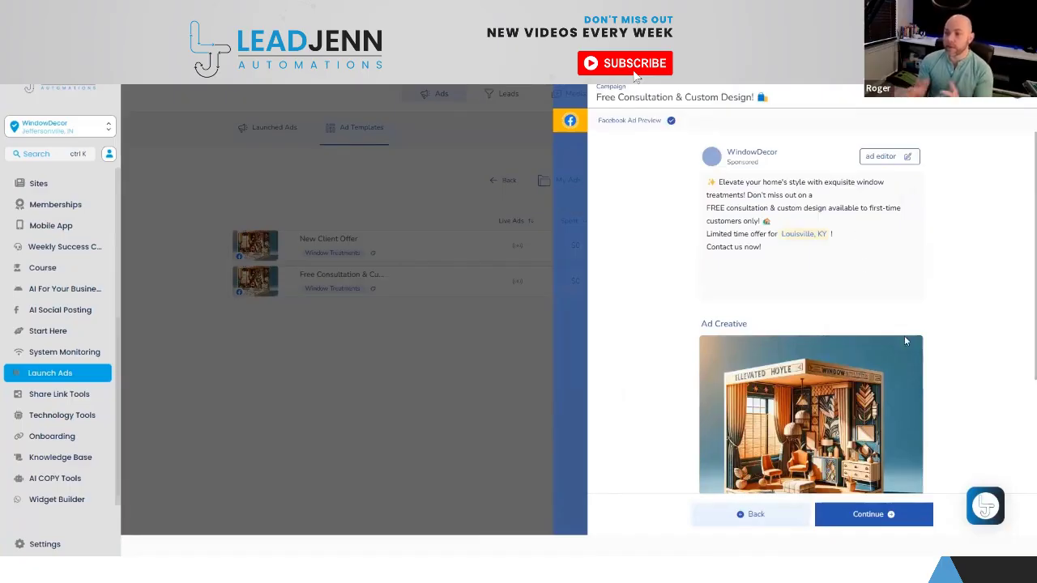
scroll(904, 335, down, 2)
click(861, 512)
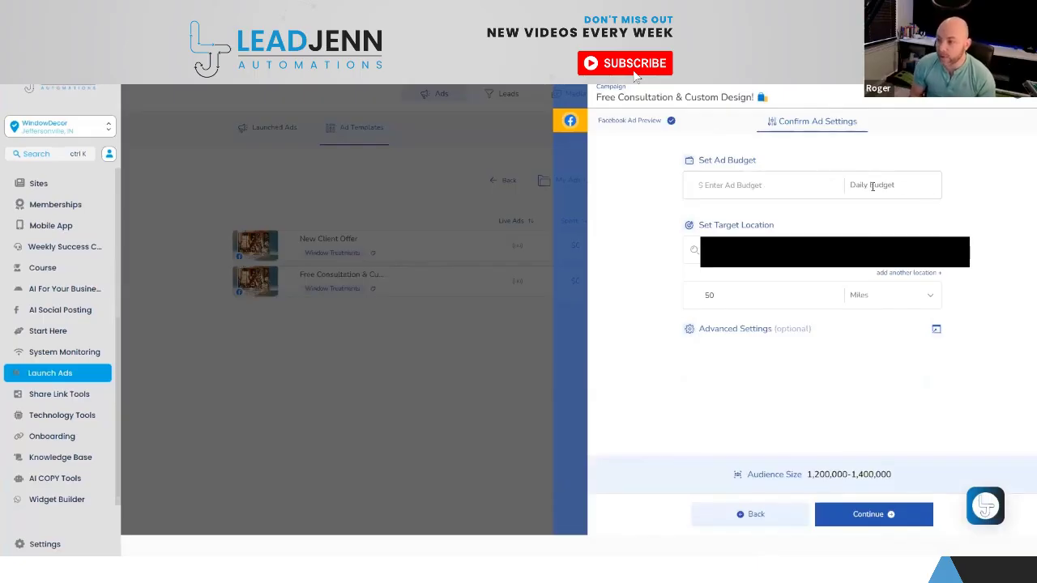
click(795, 183)
text(10)
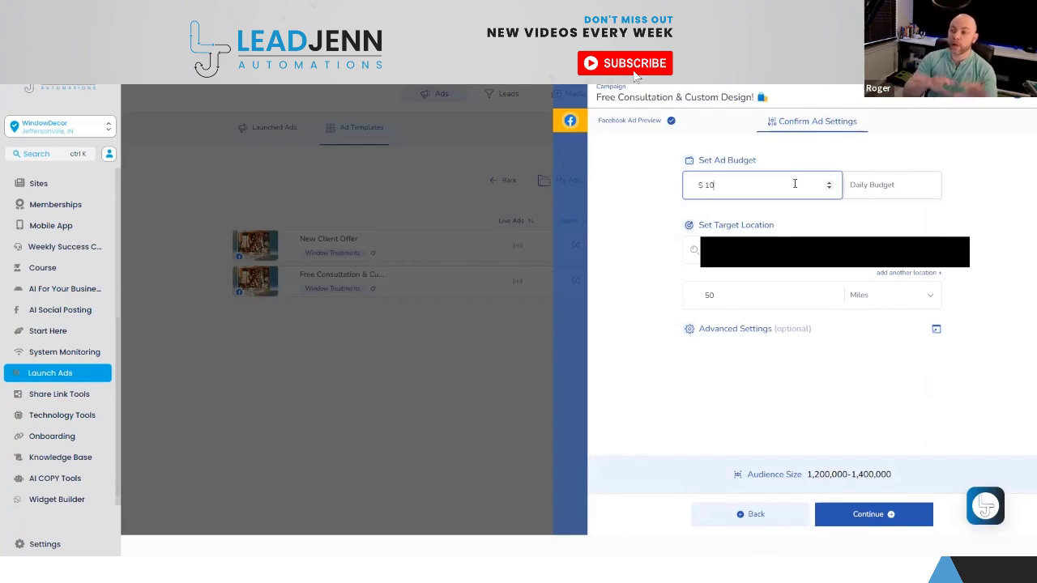
click(877, 519)
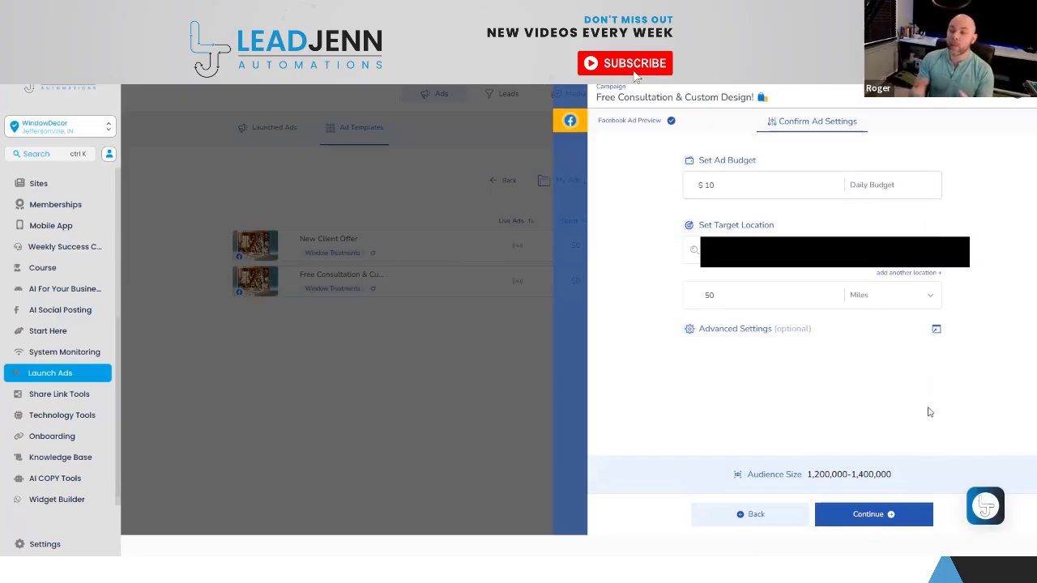
Set the radius around the ad's target location to 25 miles.
double_click(735, 296)
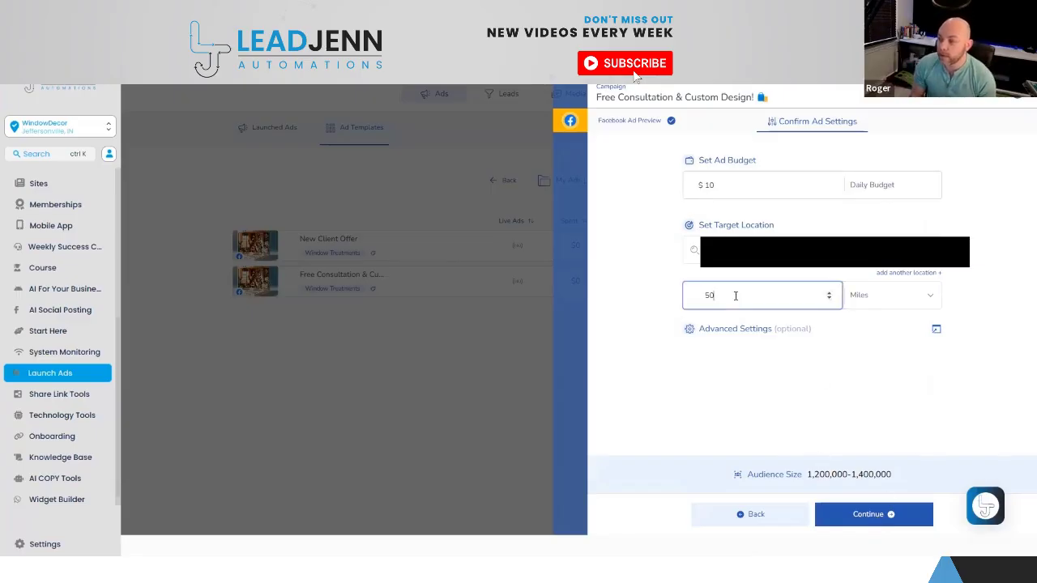
text(25)
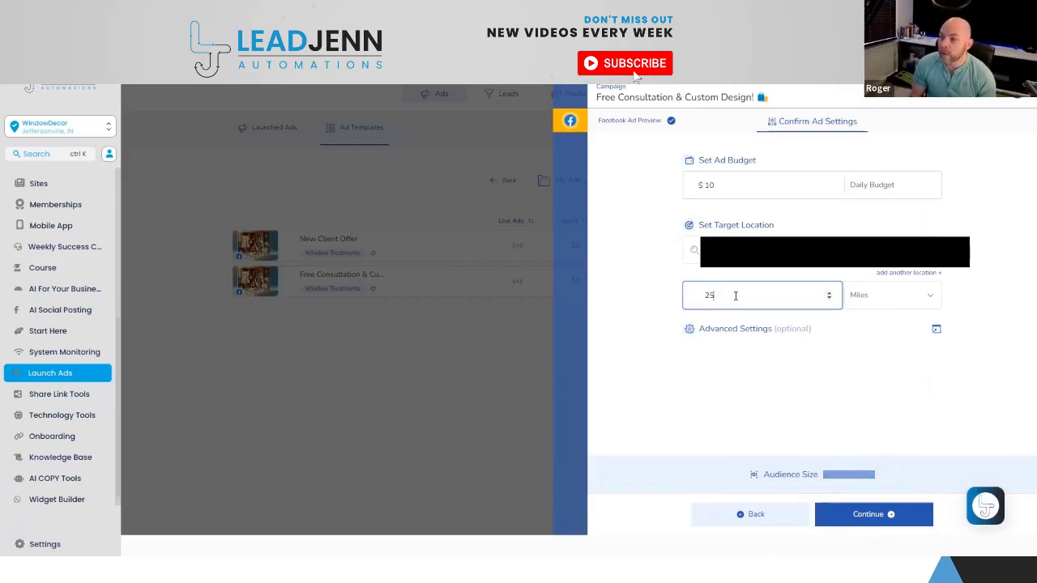
double_click(730, 303)
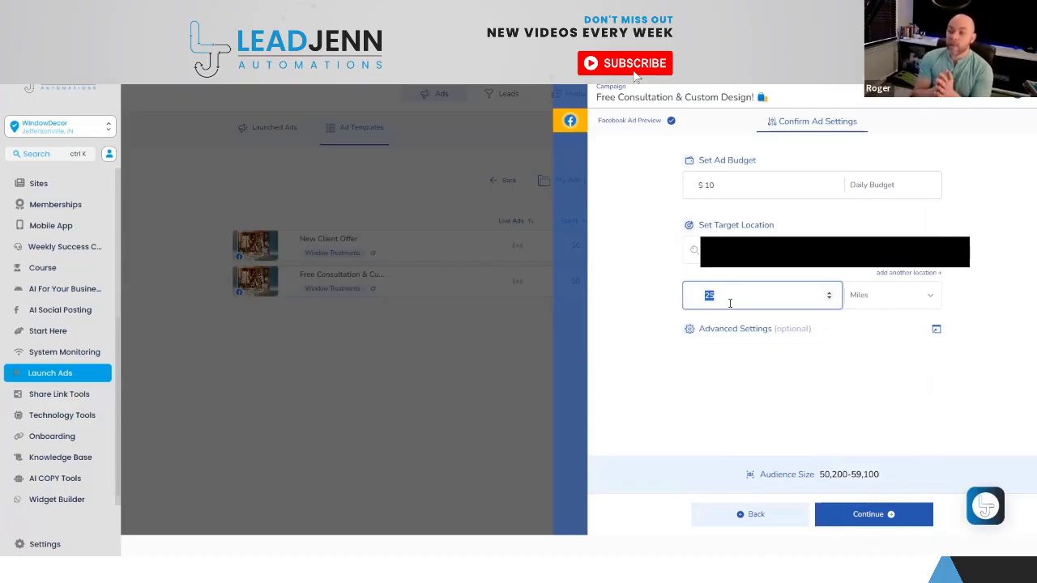
click(824, 397)
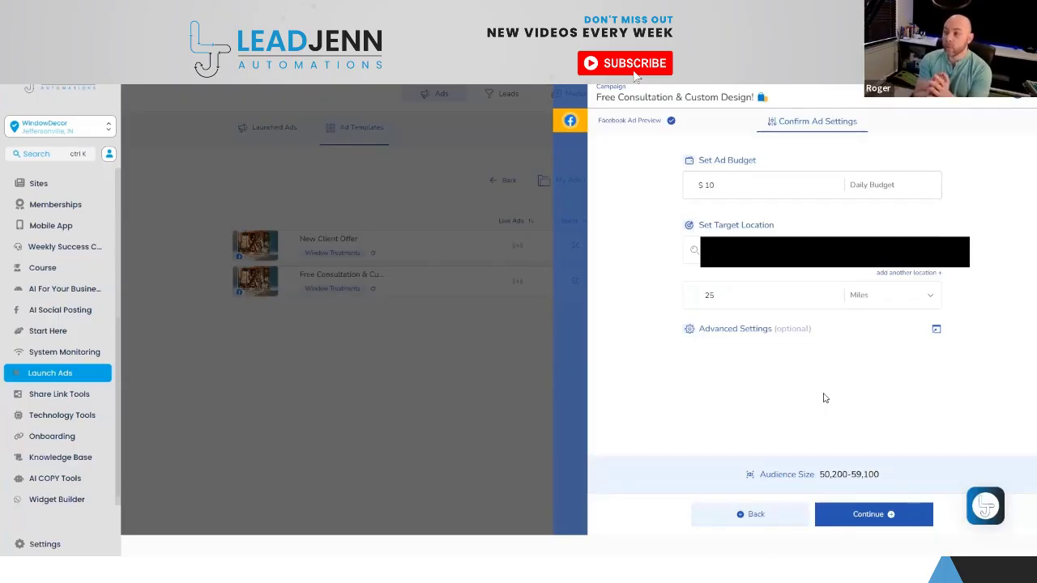
Enable Optimise Creative in the ad's advanced settings and save the changes.
click(936, 331)
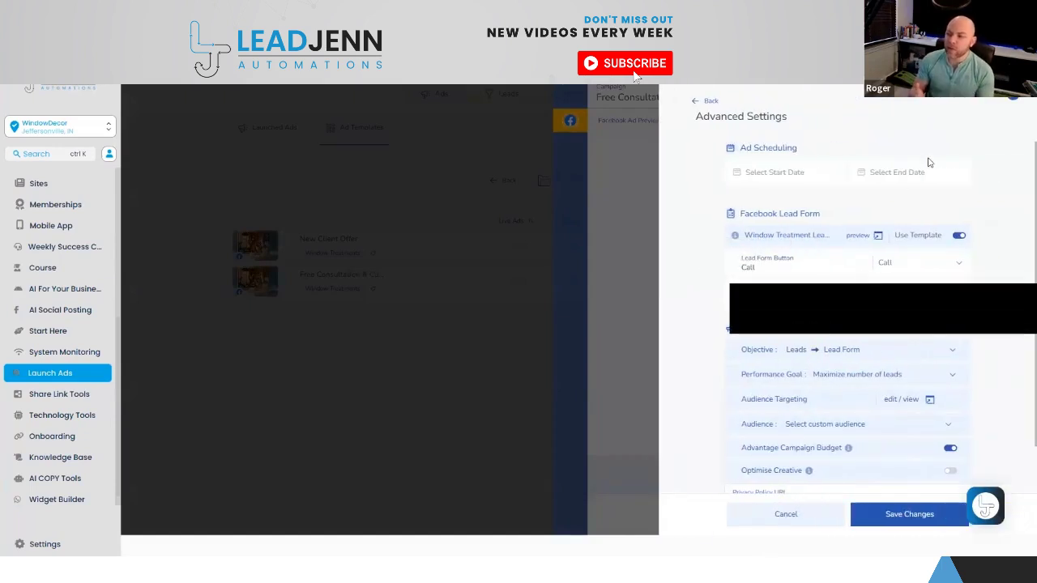
click(938, 425)
click(1013, 403)
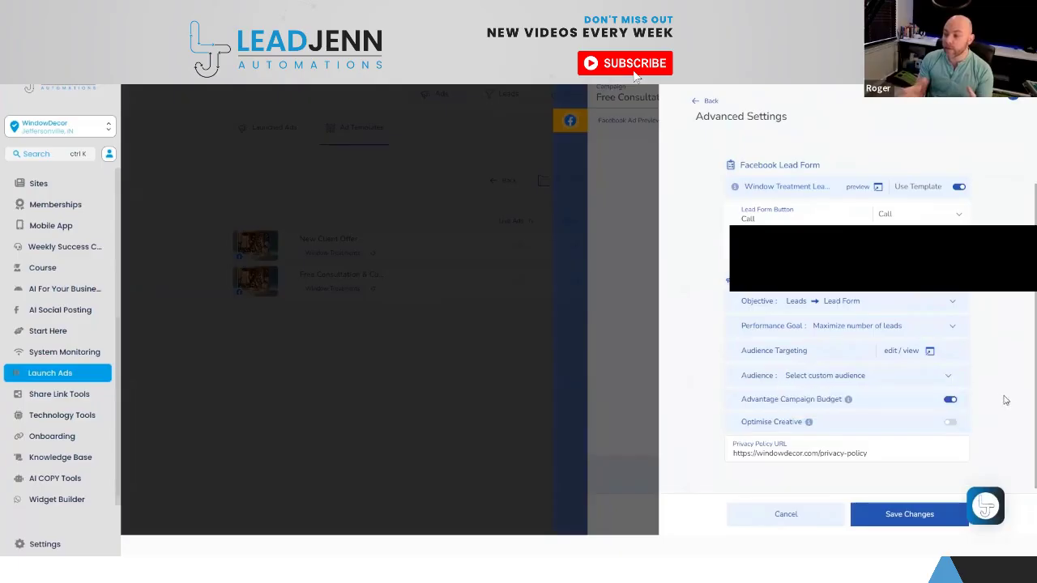
click(950, 418)
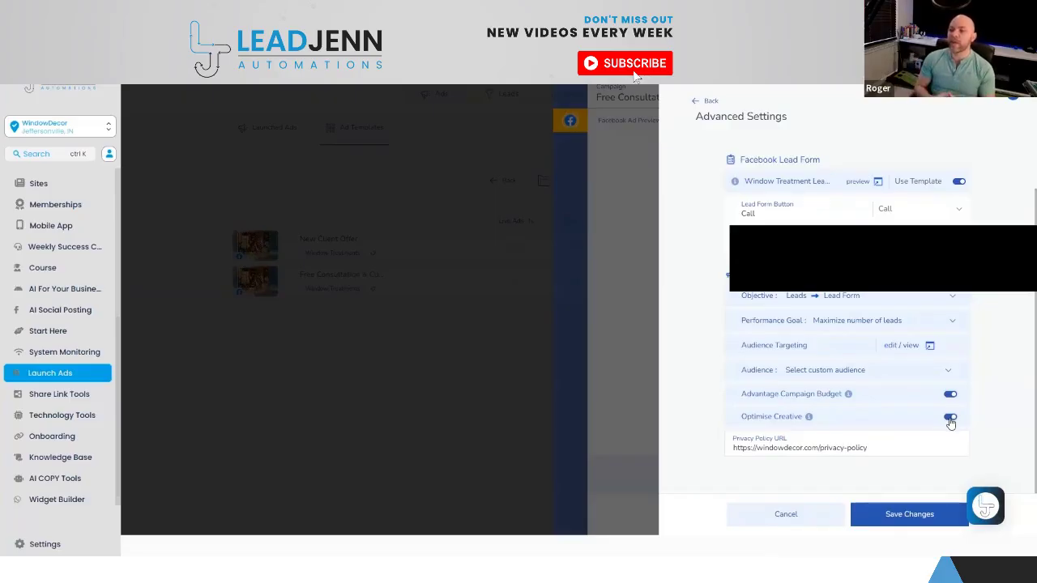
mouse_move(810, 420)
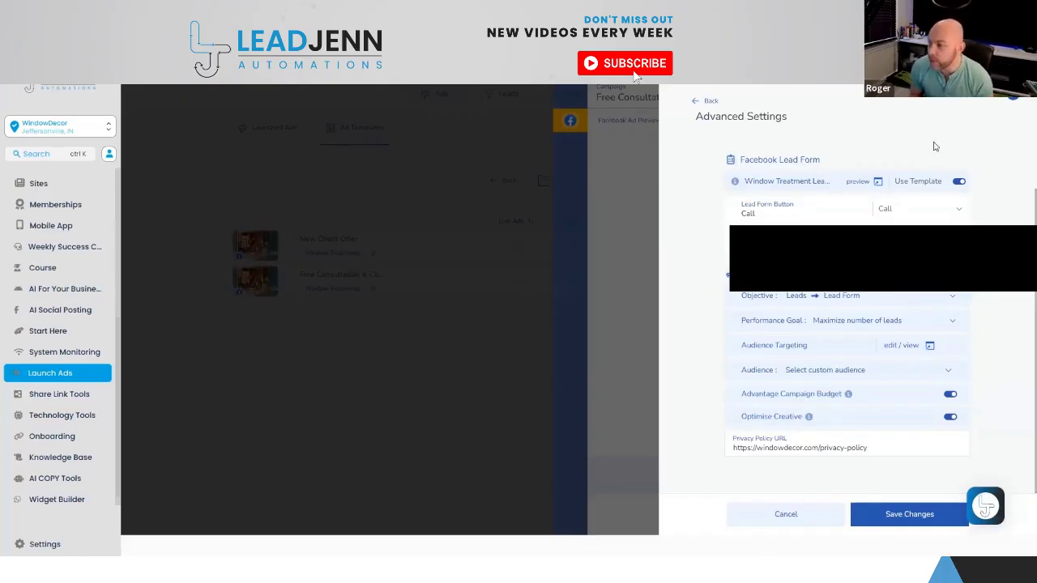
click(905, 514)
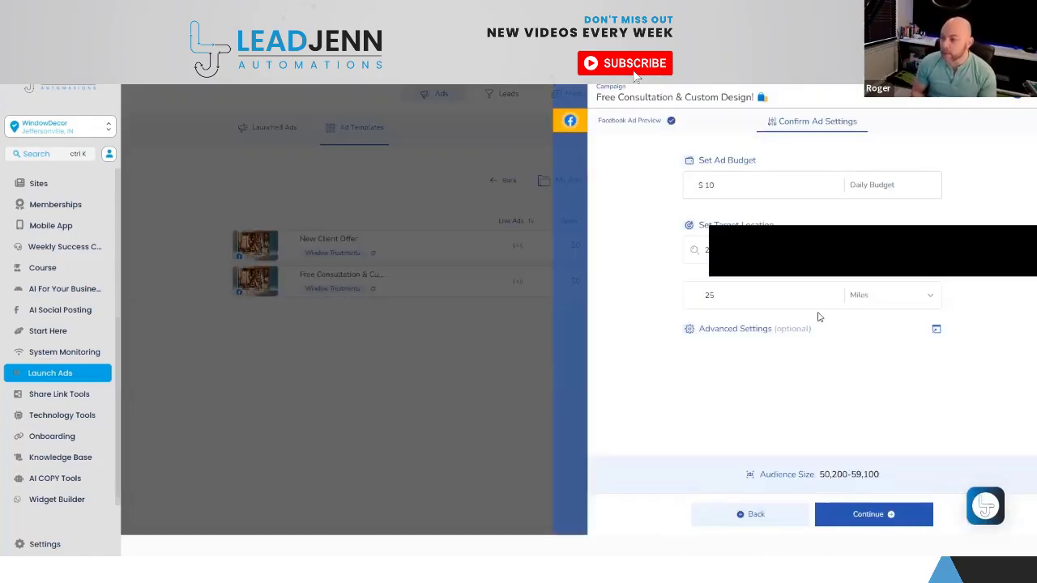
Check the ad's final review, return to its settings and view the address type options for the target location.
click(875, 515)
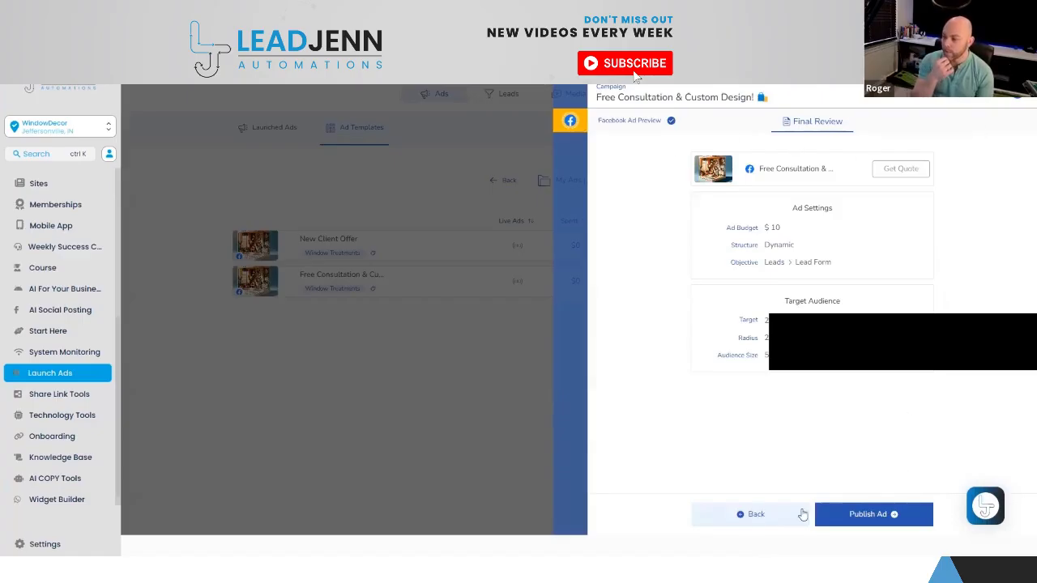
click(746, 523)
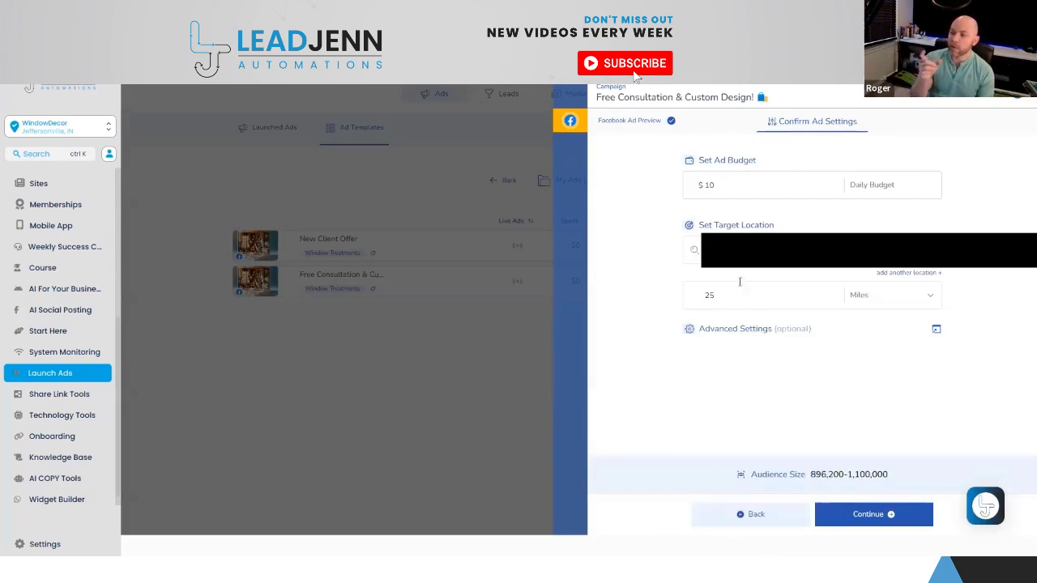
click(930, 293)
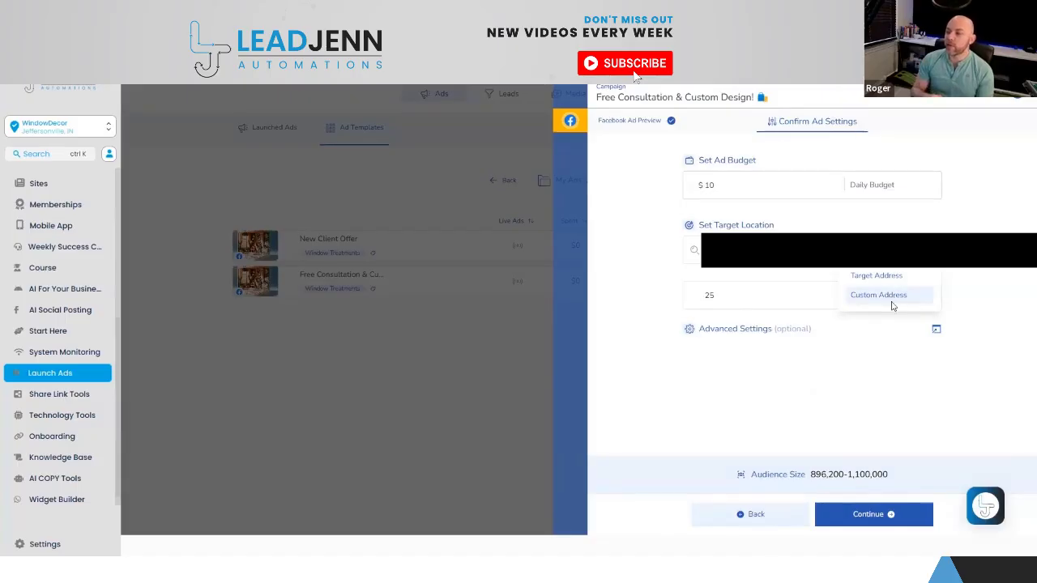
click(895, 296)
click(525, 358)
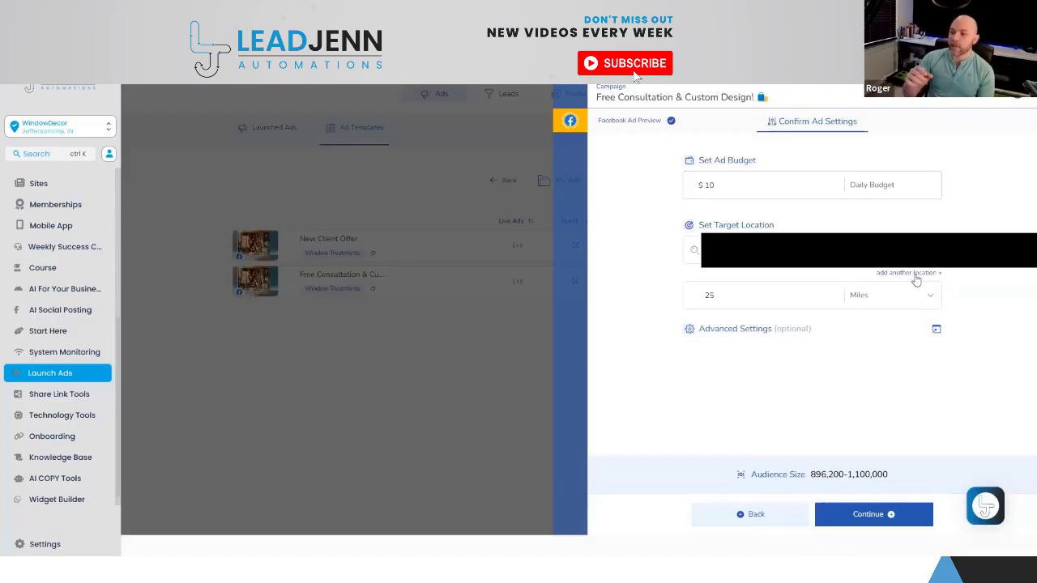
click(914, 274)
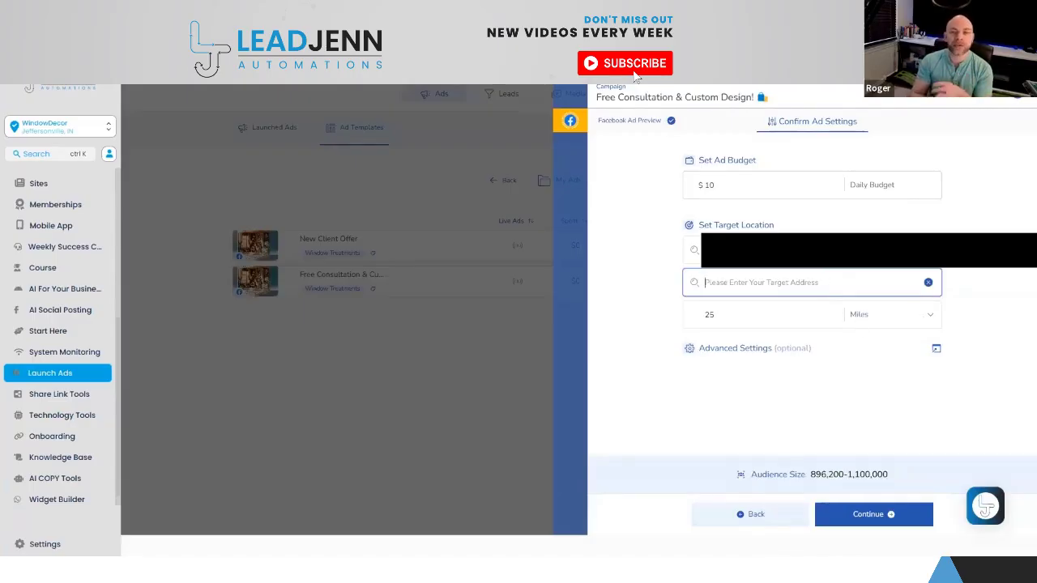
click(893, 250)
click(912, 279)
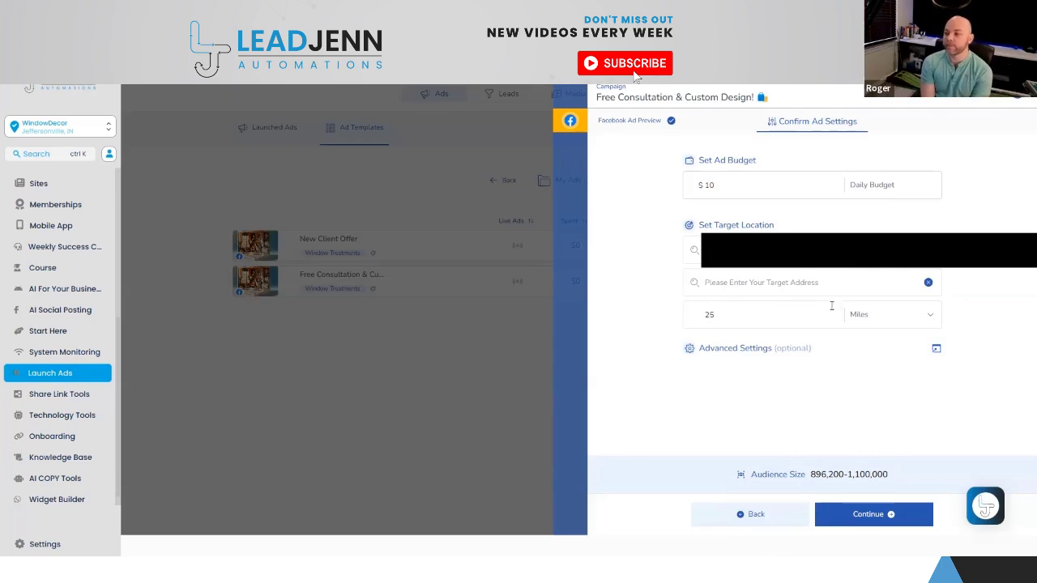
click(748, 517)
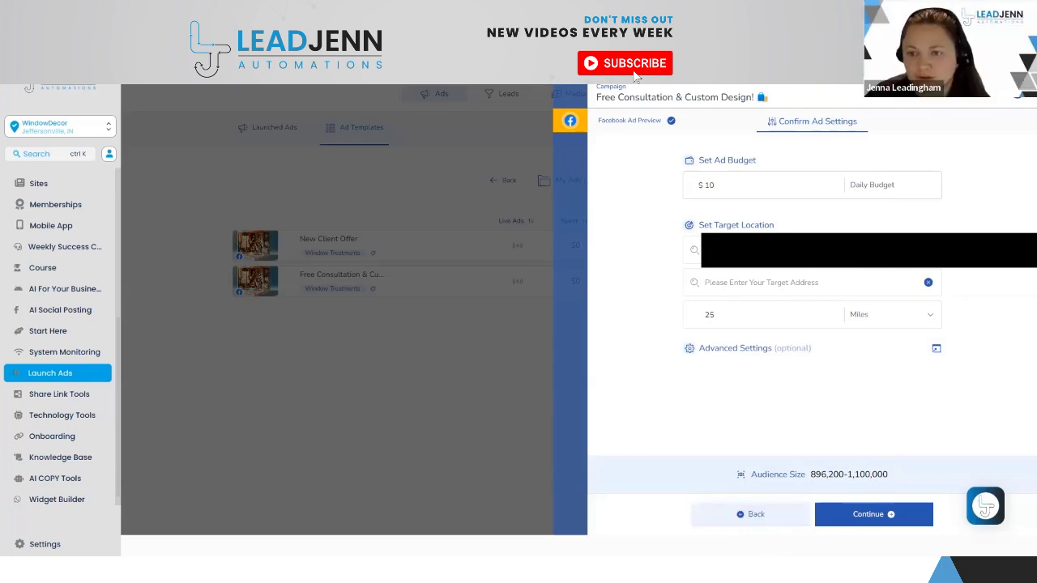
click(876, 517)
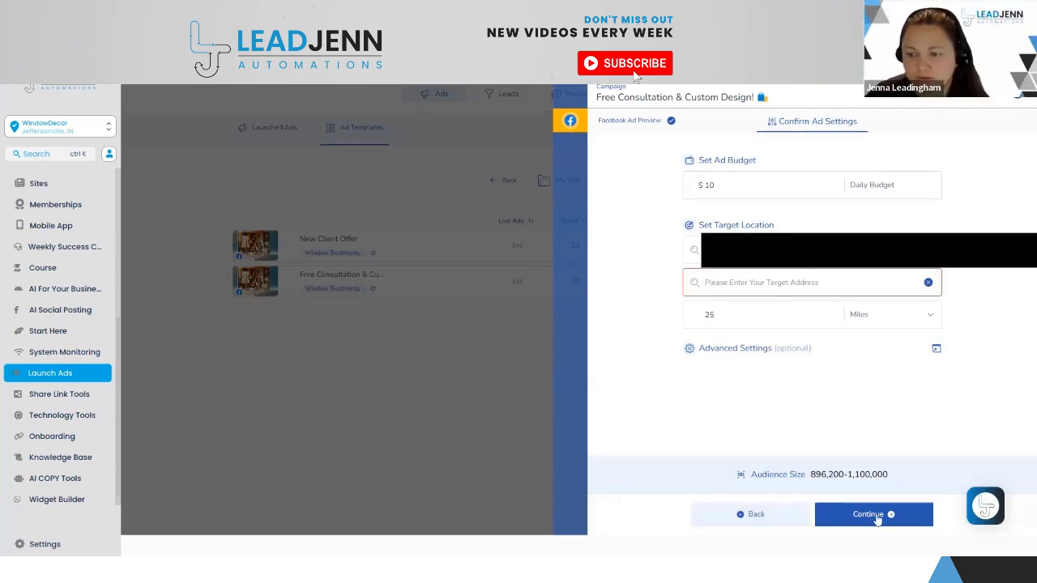
click(928, 282)
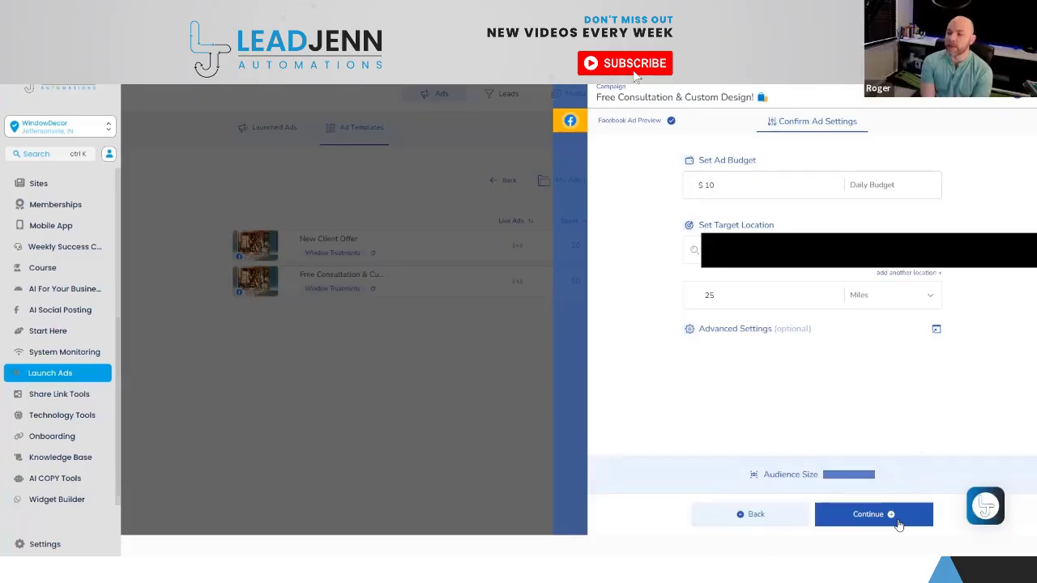
Publish the Free Consultation & Custom Design ad from its final review and pause the launched campaign.
click(896, 523)
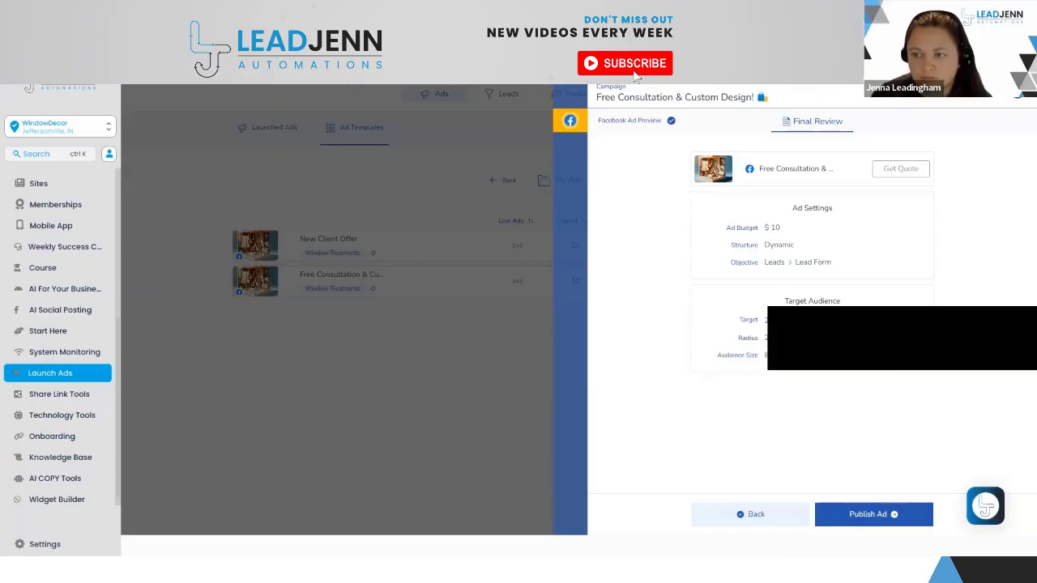
click(862, 516)
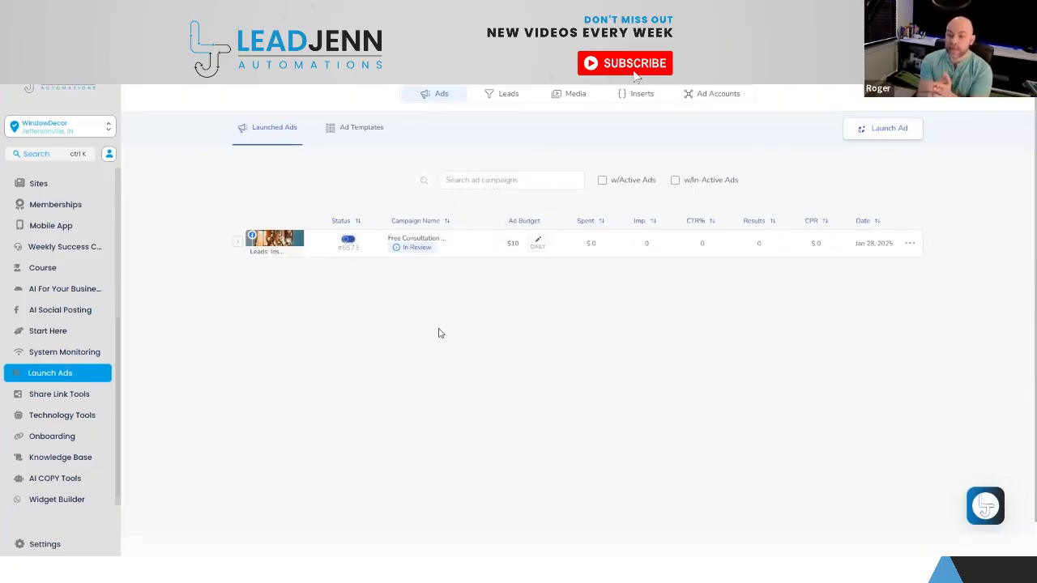
mouse_move(429, 255)
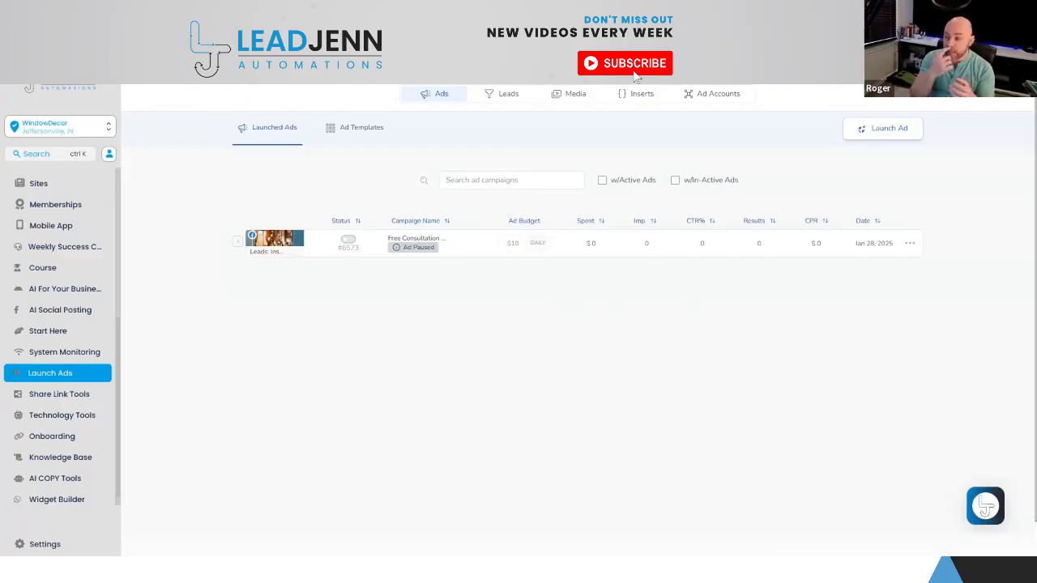
Look through the leads portal, the media library, the business default values for inserts and the ad accounts.
scroll(60, 319, up, 4)
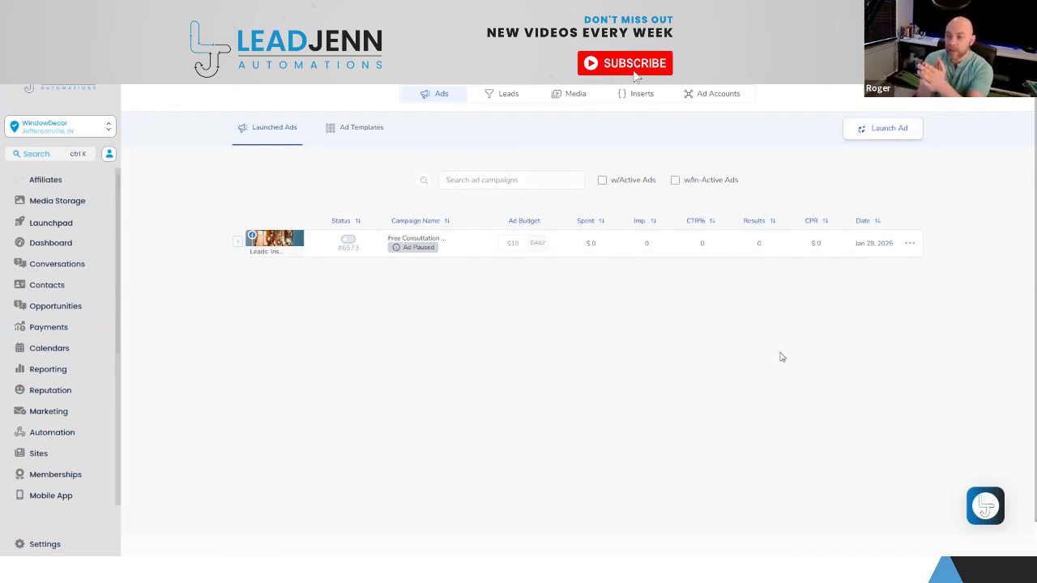
click(486, 96)
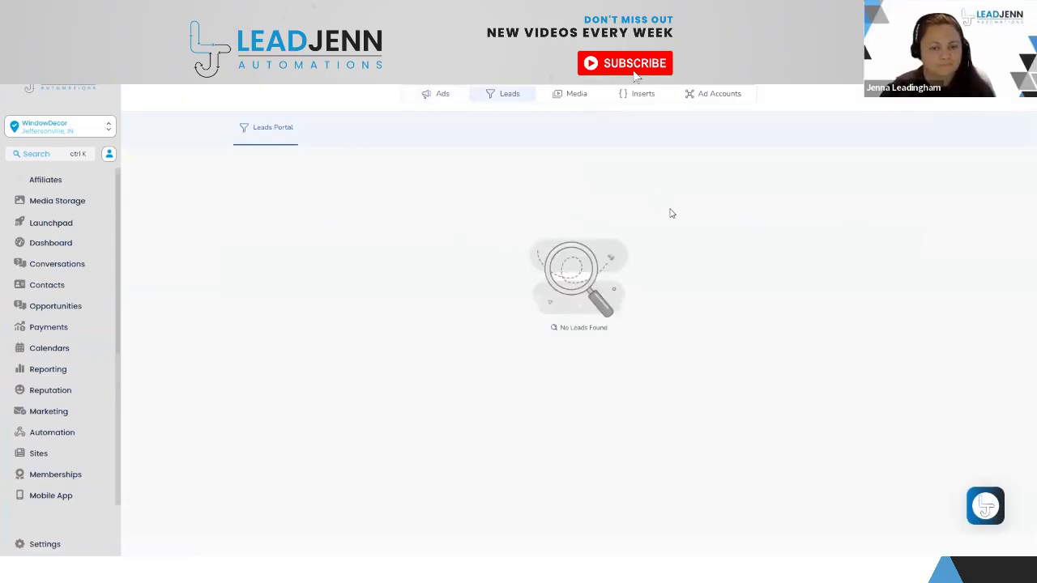
click(575, 94)
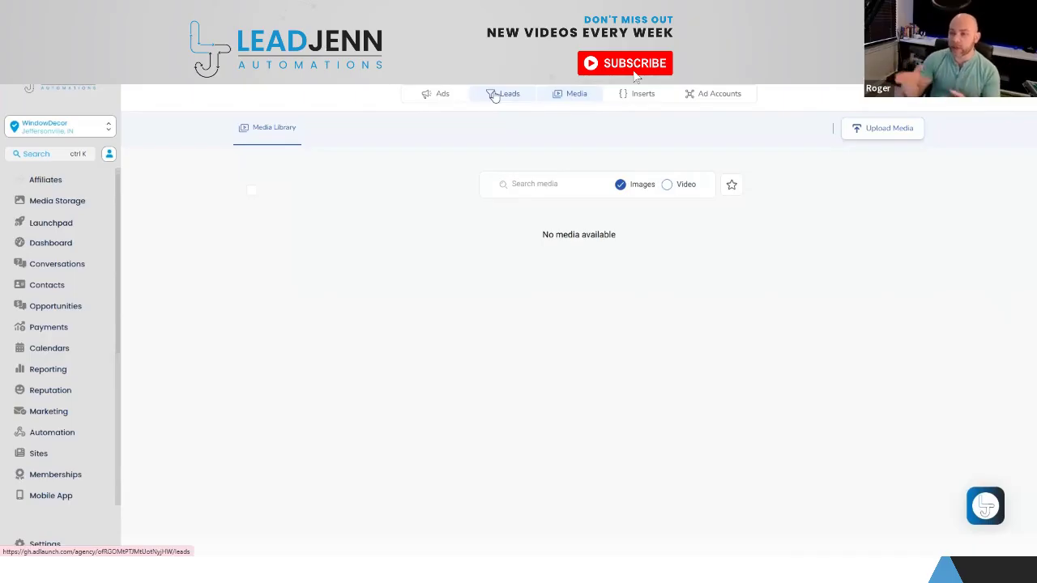
click(639, 95)
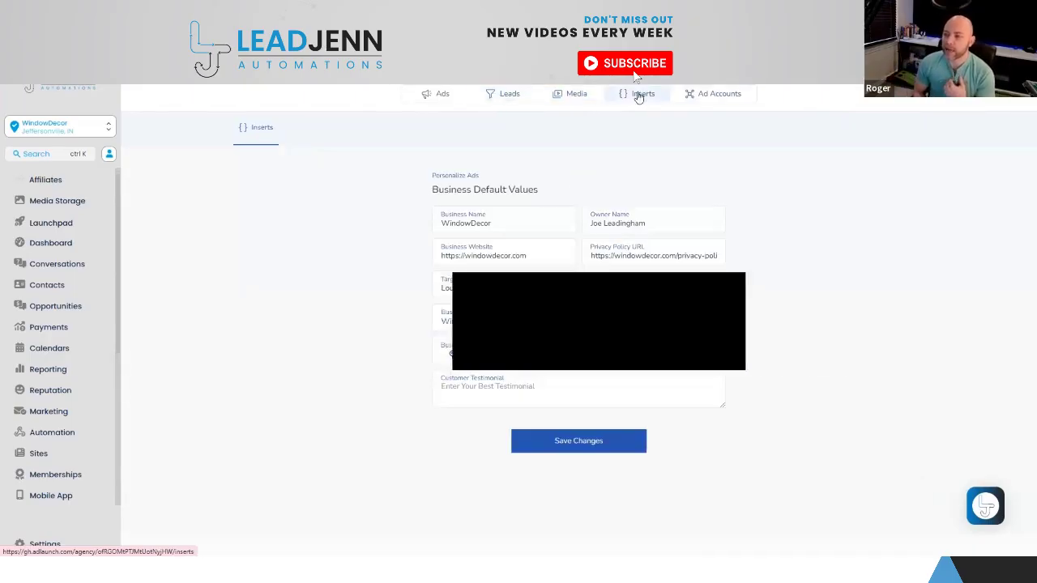
click(508, 97)
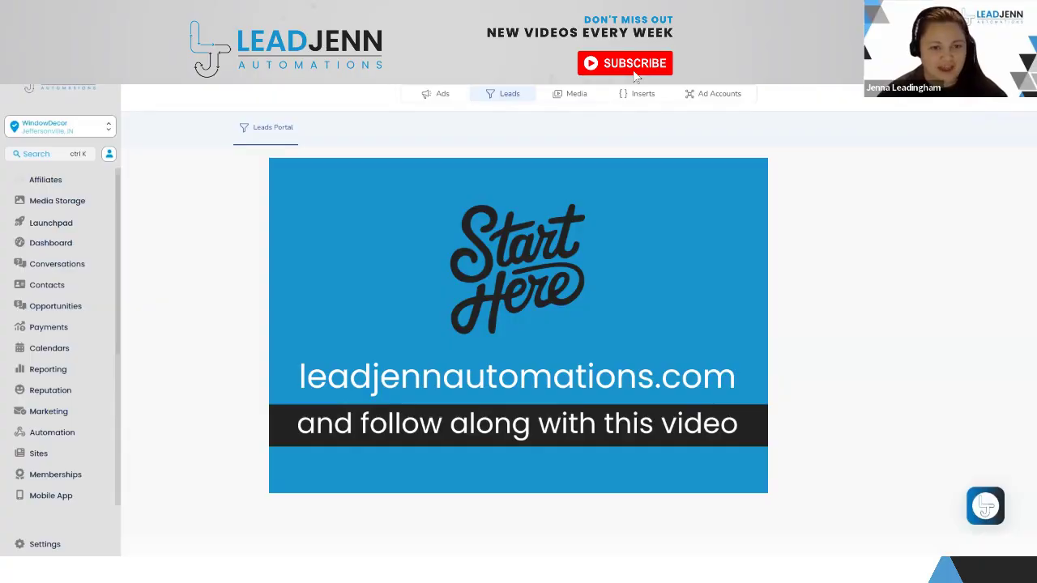
scroll(89, 389, down, 3)
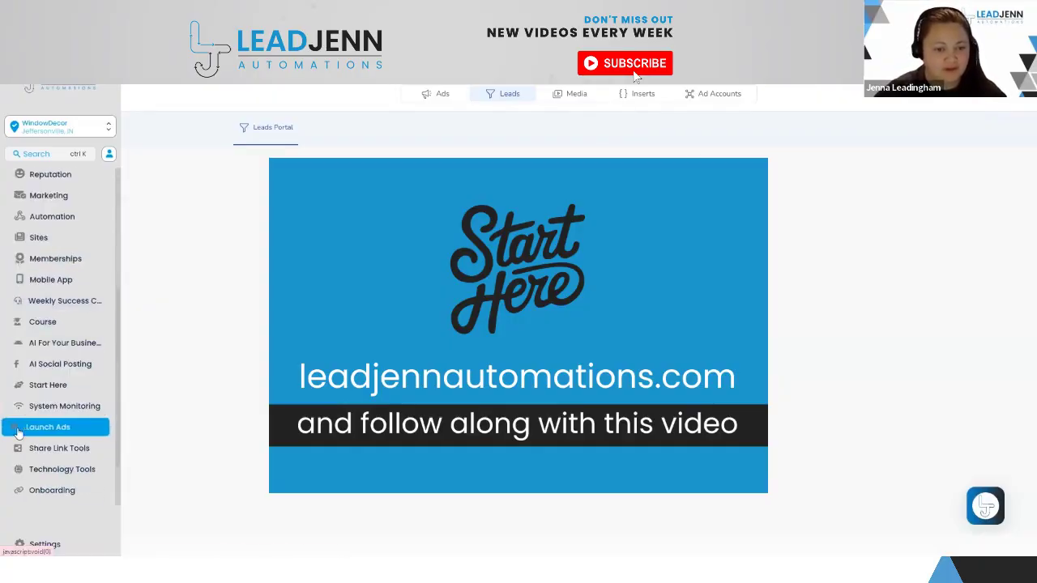
click(65, 429)
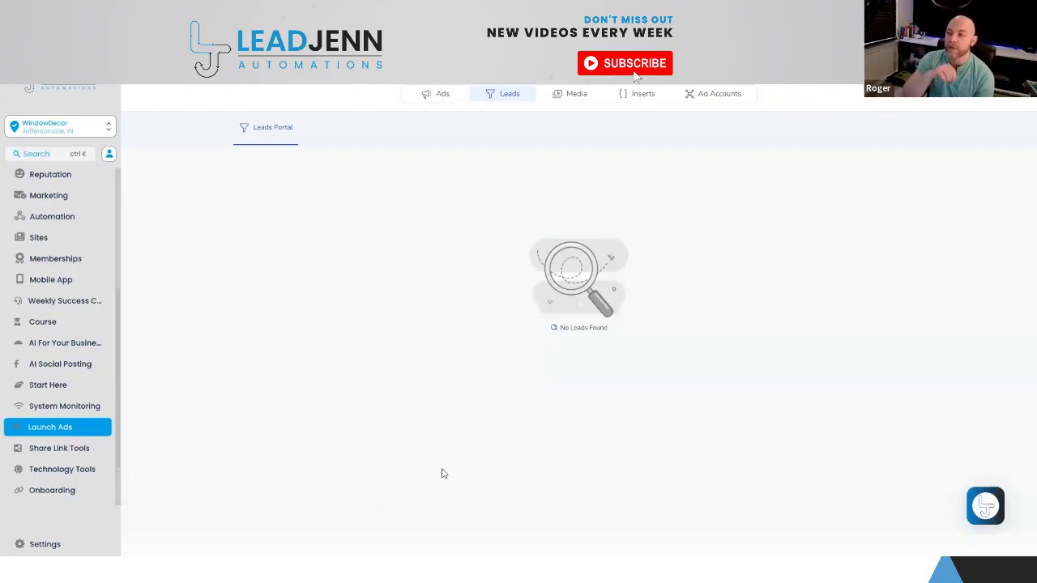
click(725, 94)
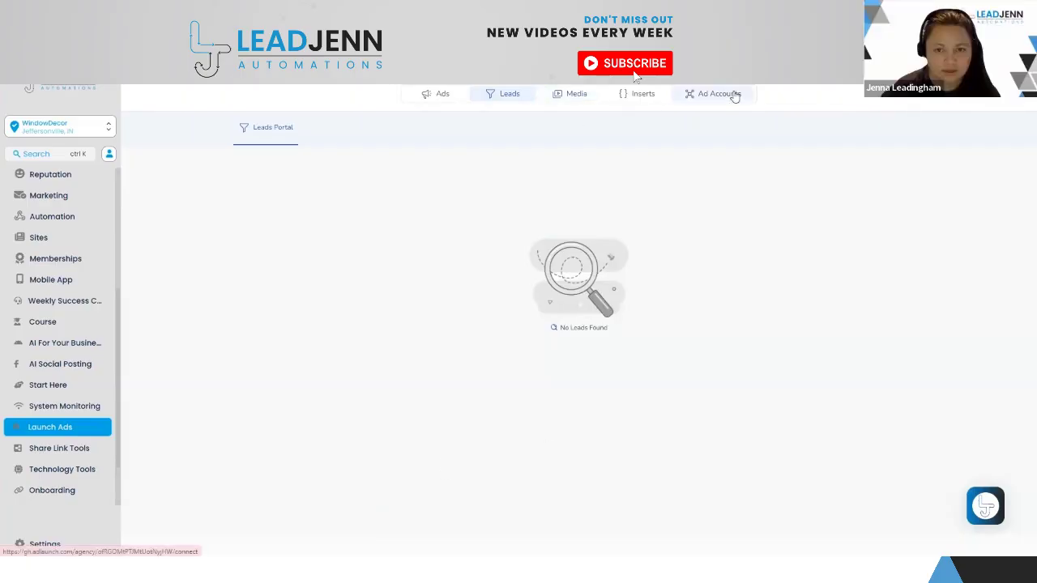